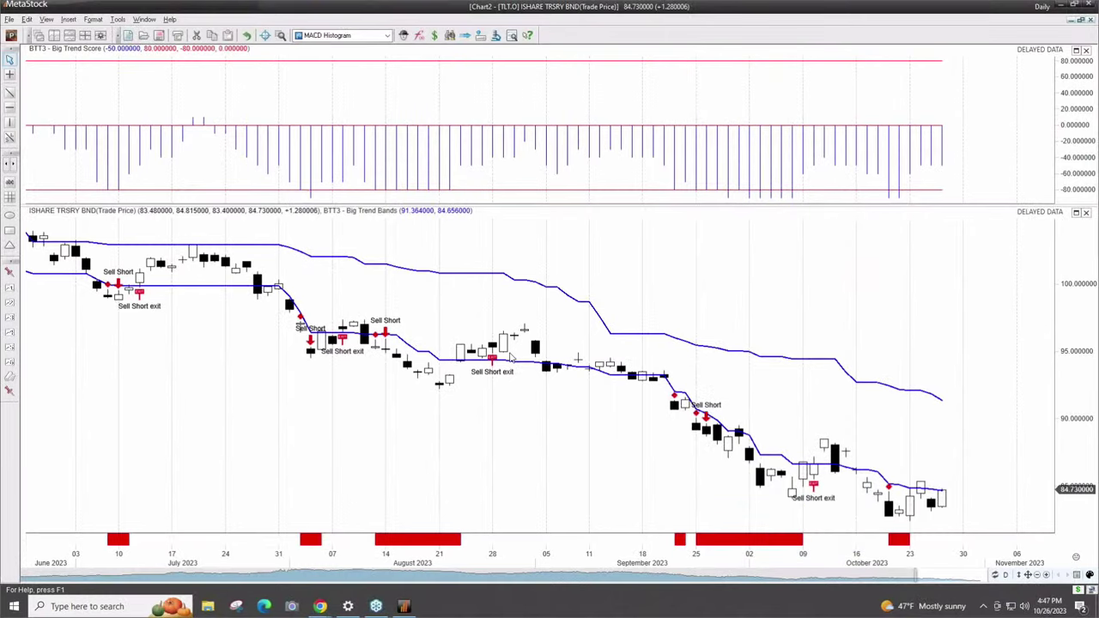
Enlarge the price pane by moving its boundary with the Big Trend Score pane upward.
mouse_move(524, 363)
drag(552, 206, 567, 146)
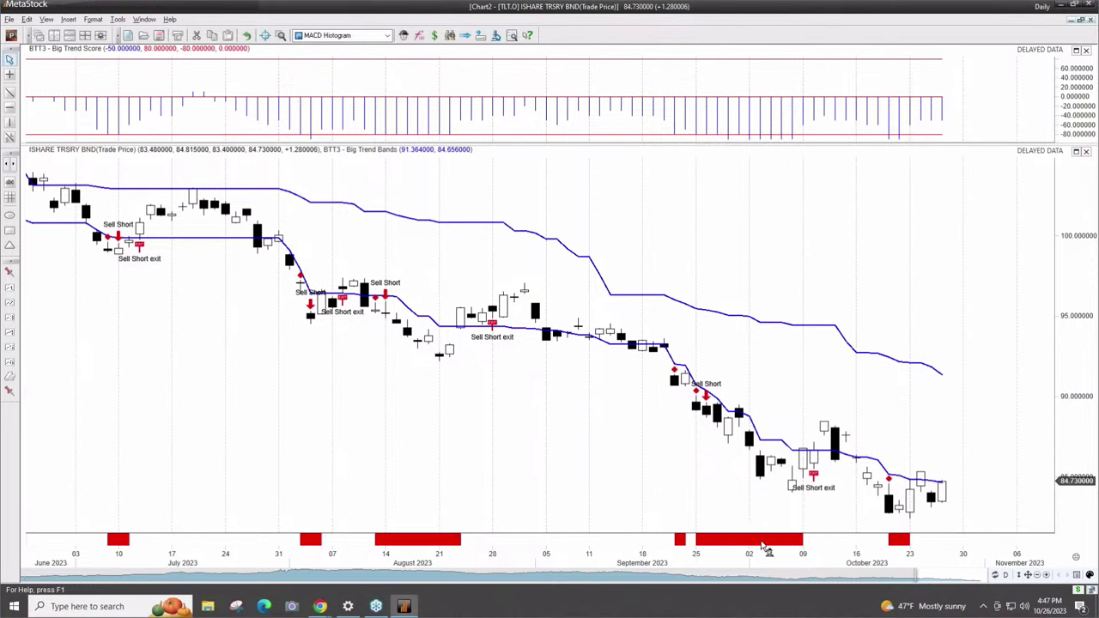
Examine the TLT candles around the Sell Short and Sell Short exit signals from August to October 2023.
mouse_move(696, 409)
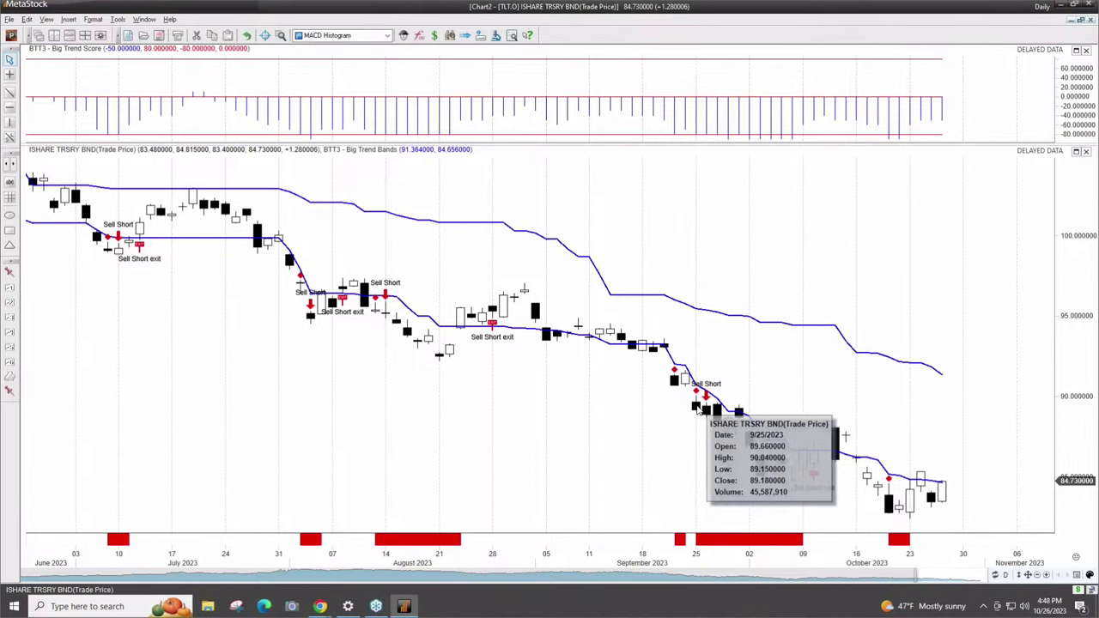
mouse_move(788, 457)
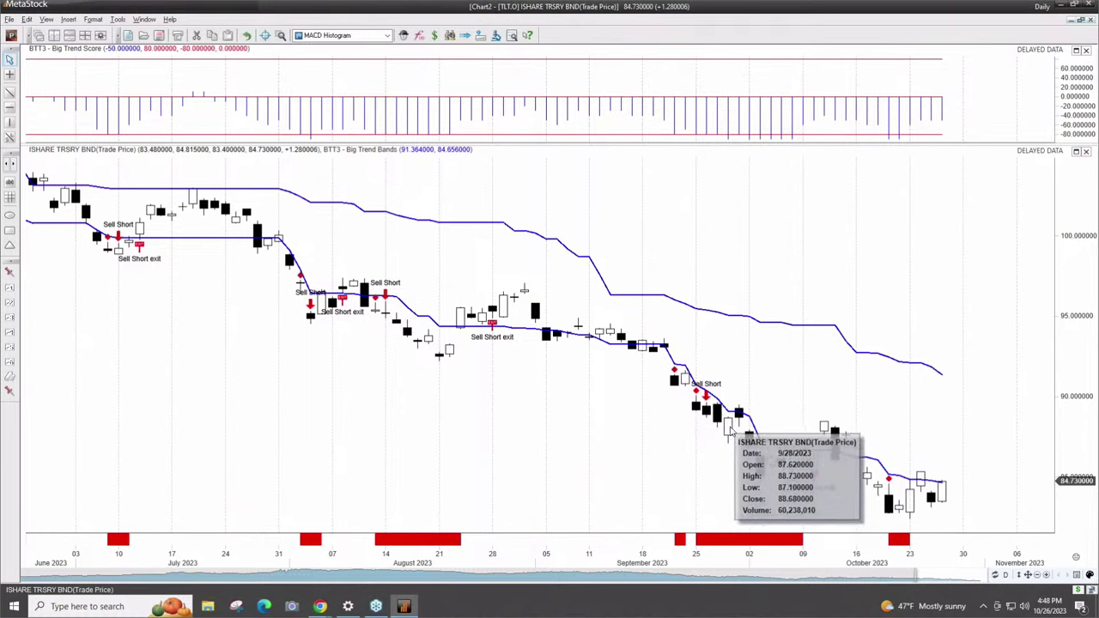
mouse_move(888, 516)
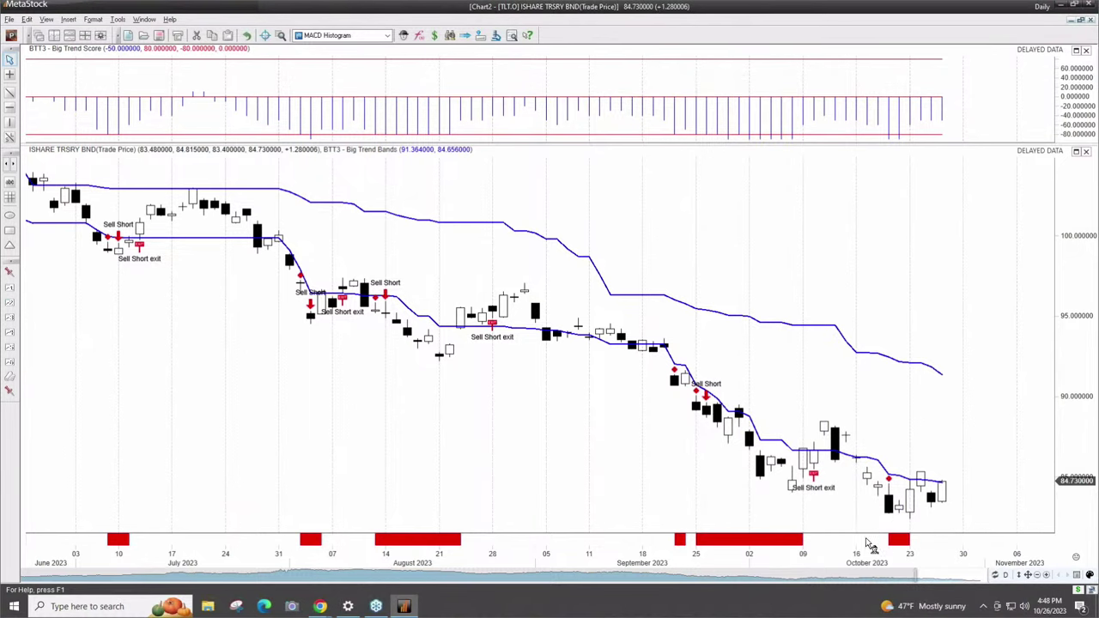
mouse_move(795, 486)
mouse_move(379, 309)
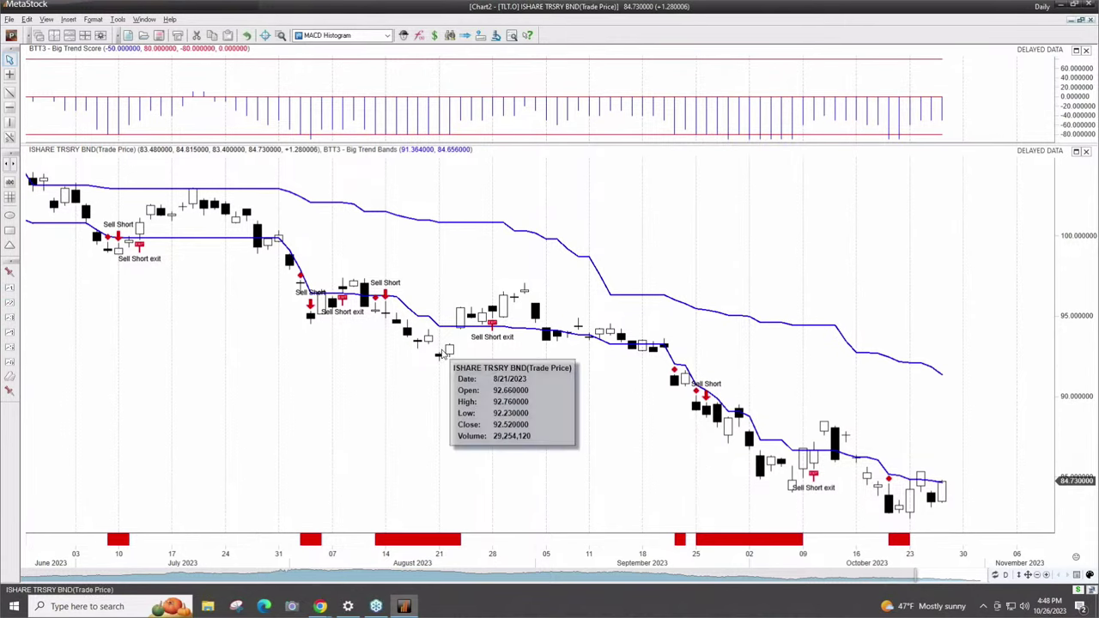
mouse_move(454, 361)
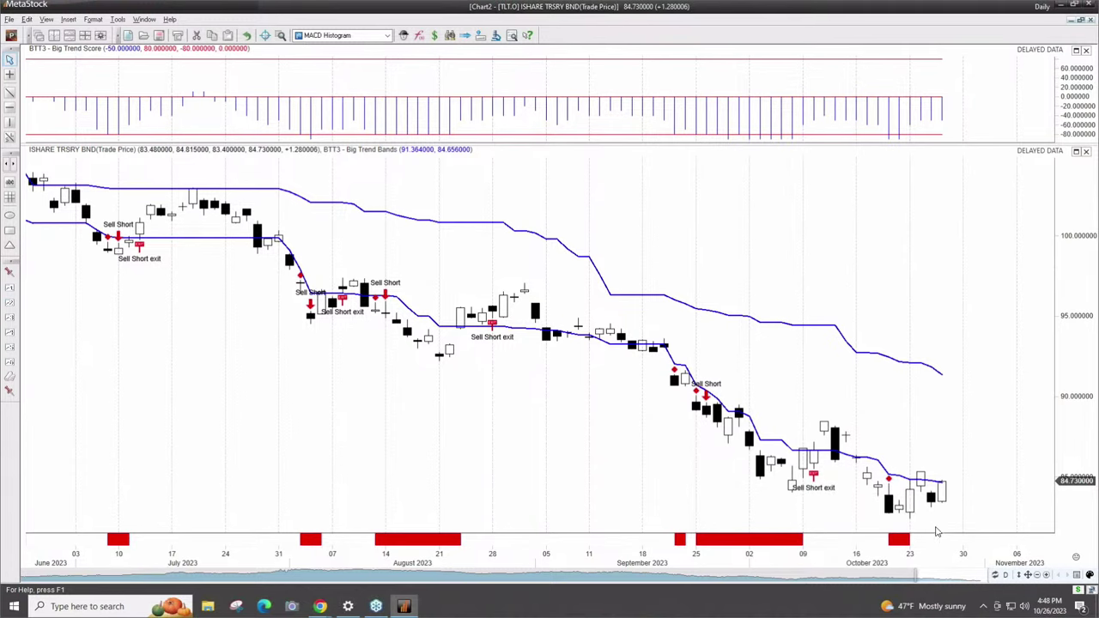
mouse_move(942, 507)
mouse_move(949, 485)
Replace the charted instrument with TSLA.O.
mouse_move(702, 407)
text(tsla.o)
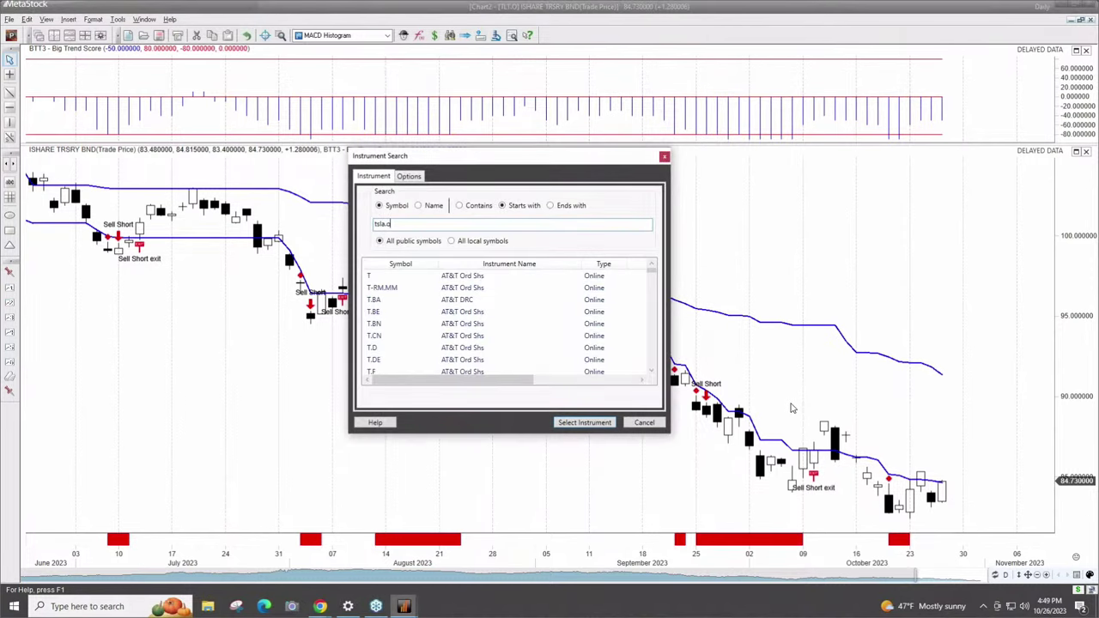
key(Return)
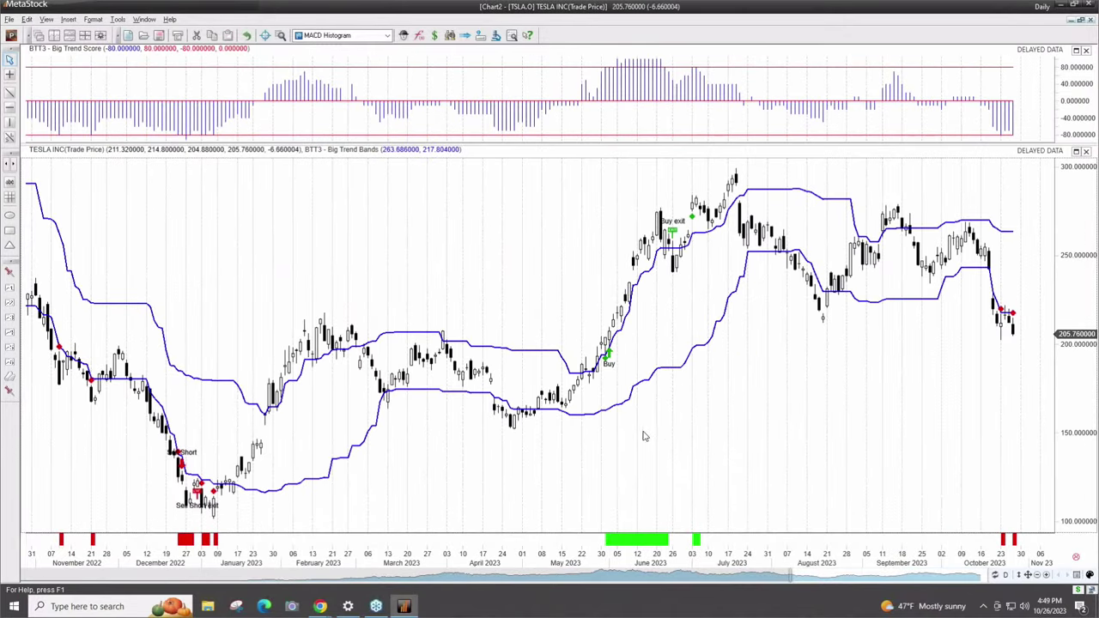
Zoom the Tesla chart in on May to July 2023 and inspect the candles at the Buy and Buy exit signals.
mouse_move(657, 233)
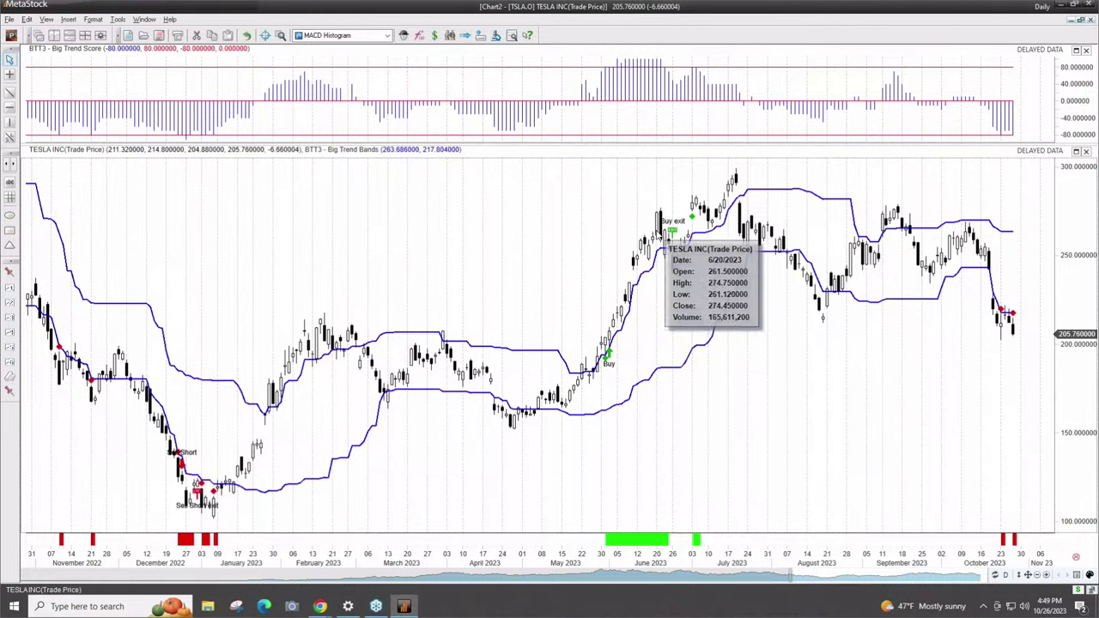
mouse_move(706, 241)
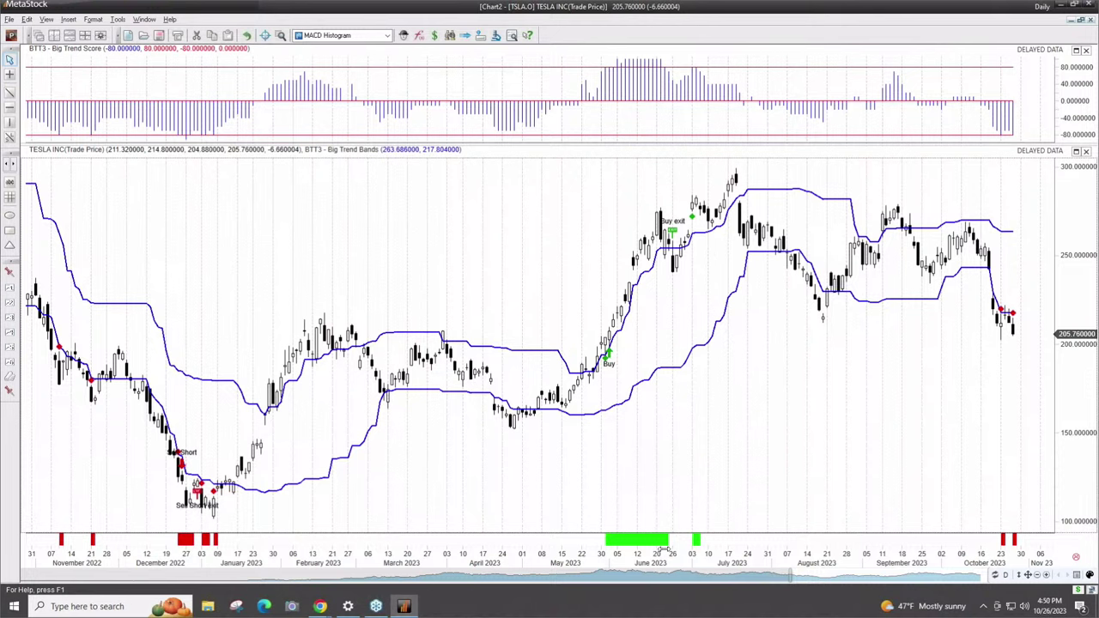
click(281, 35)
drag(574, 442, 762, 465)
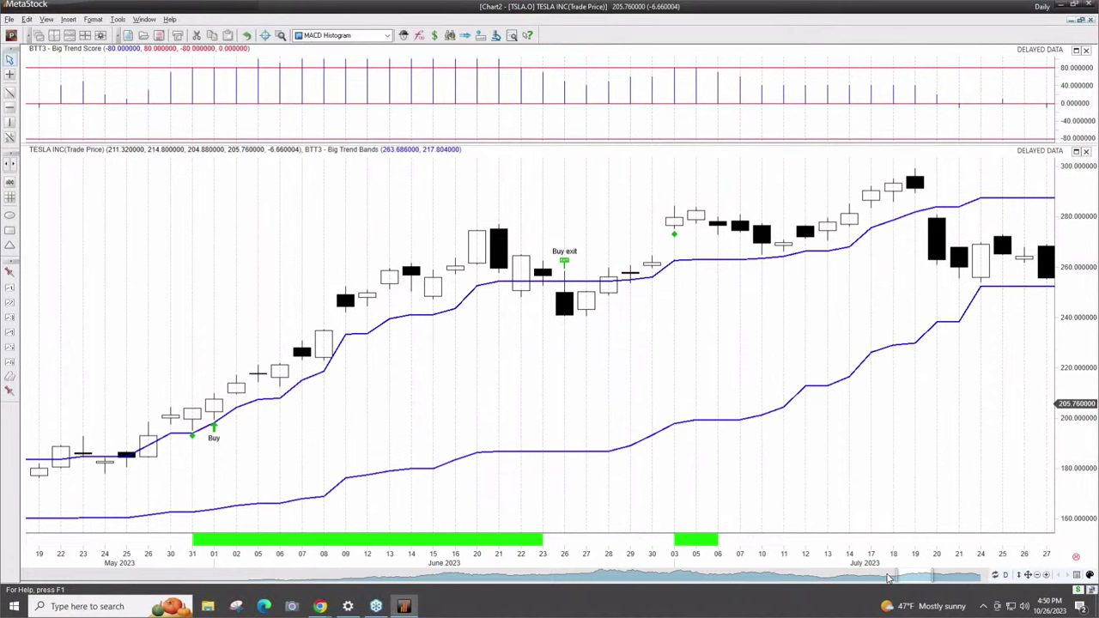
drag(896, 575, 886, 575)
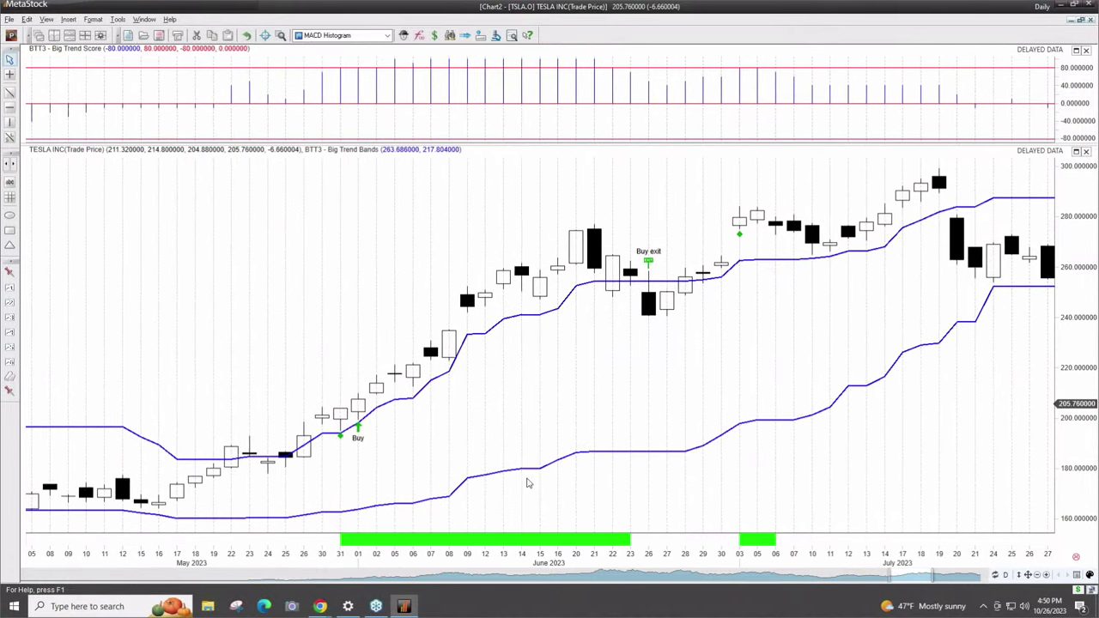
mouse_move(349, 416)
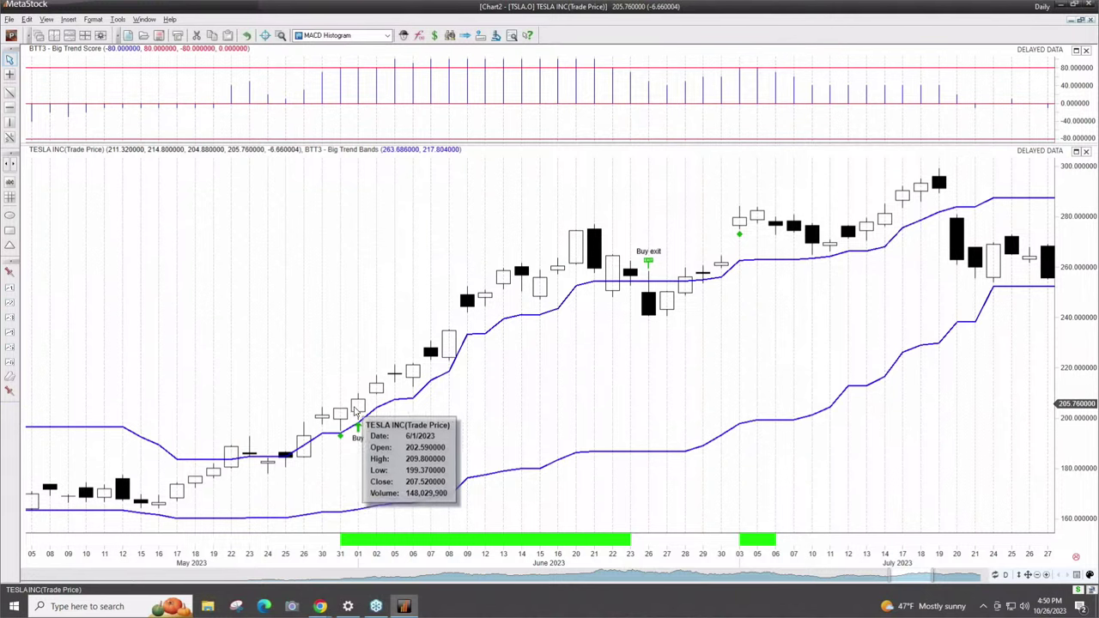
mouse_move(630, 268)
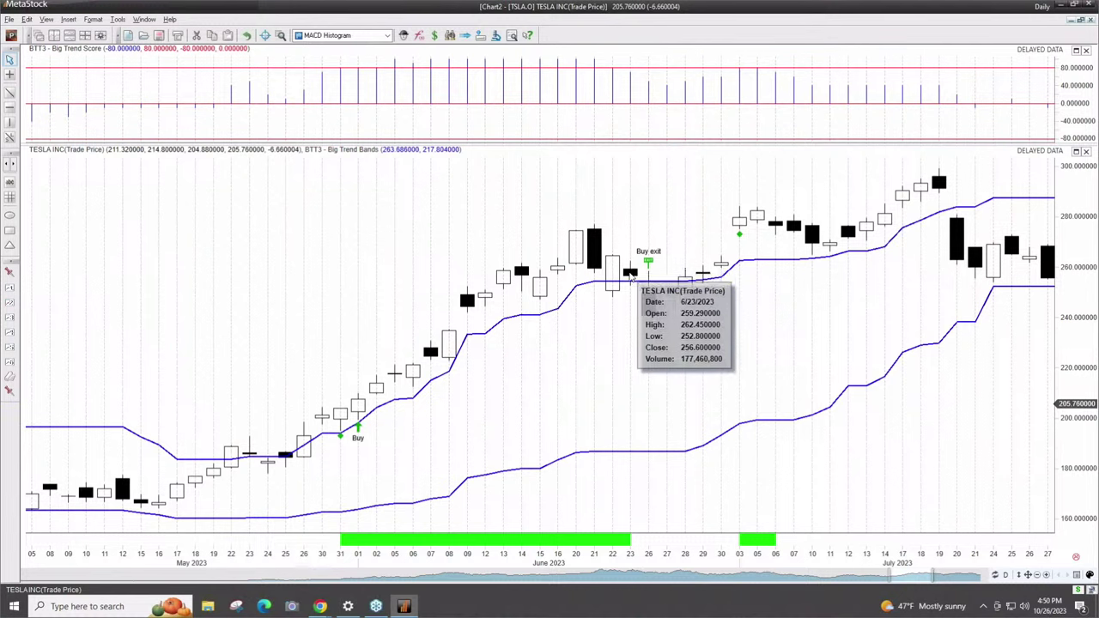
mouse_move(589, 247)
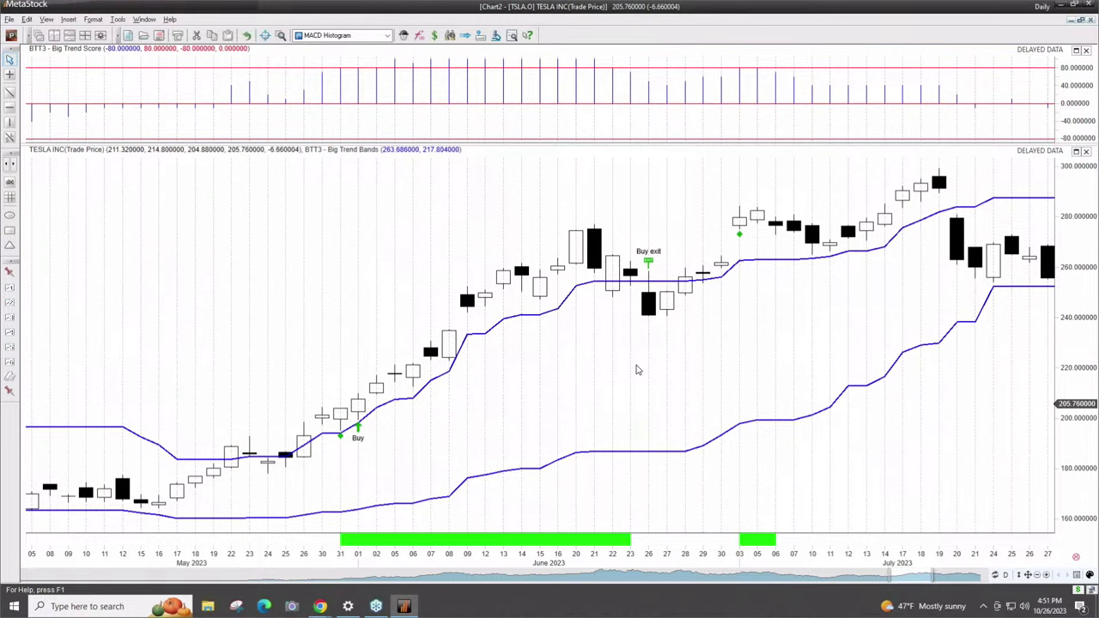
Load NVDA.O in the chart and zoom in on the January to early March 2023 buy trade.
text(nvda.o)
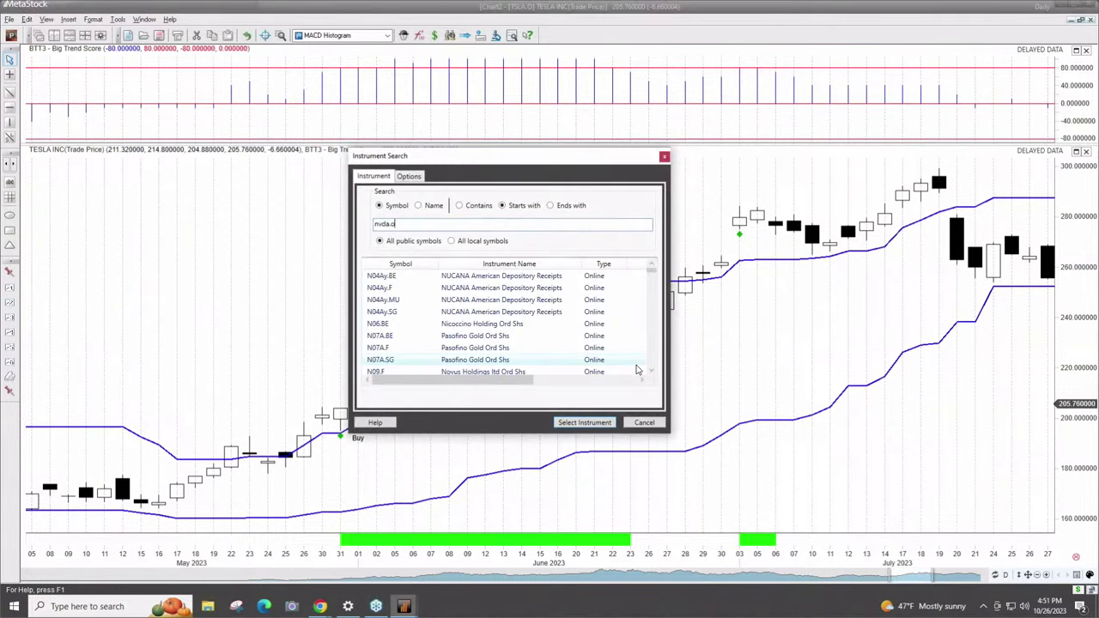
key(Return)
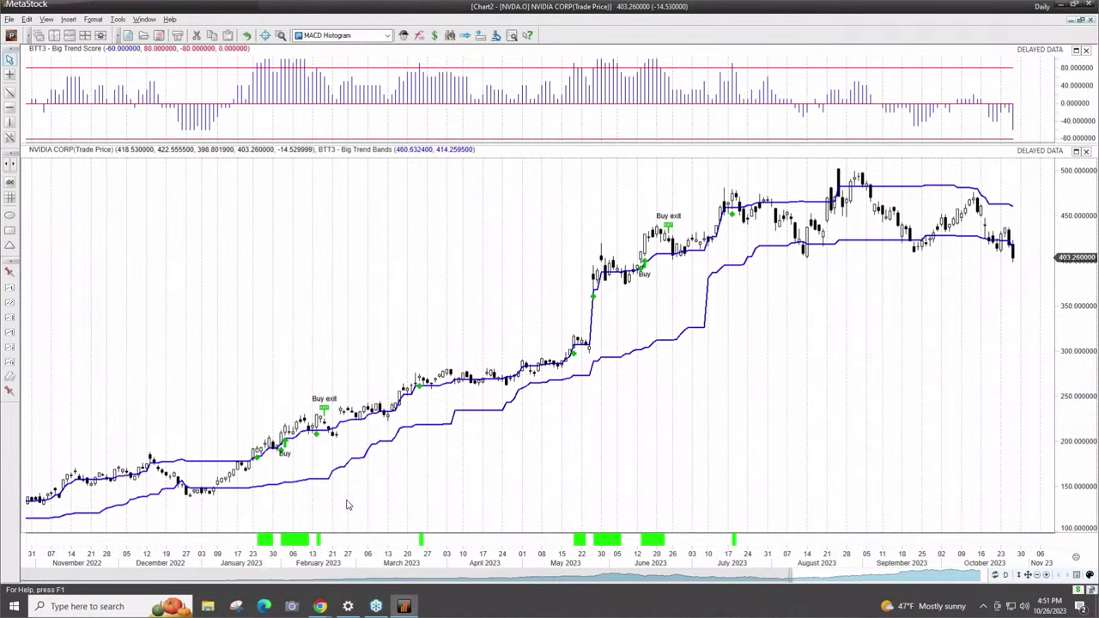
click(279, 39)
drag(234, 513, 374, 509)
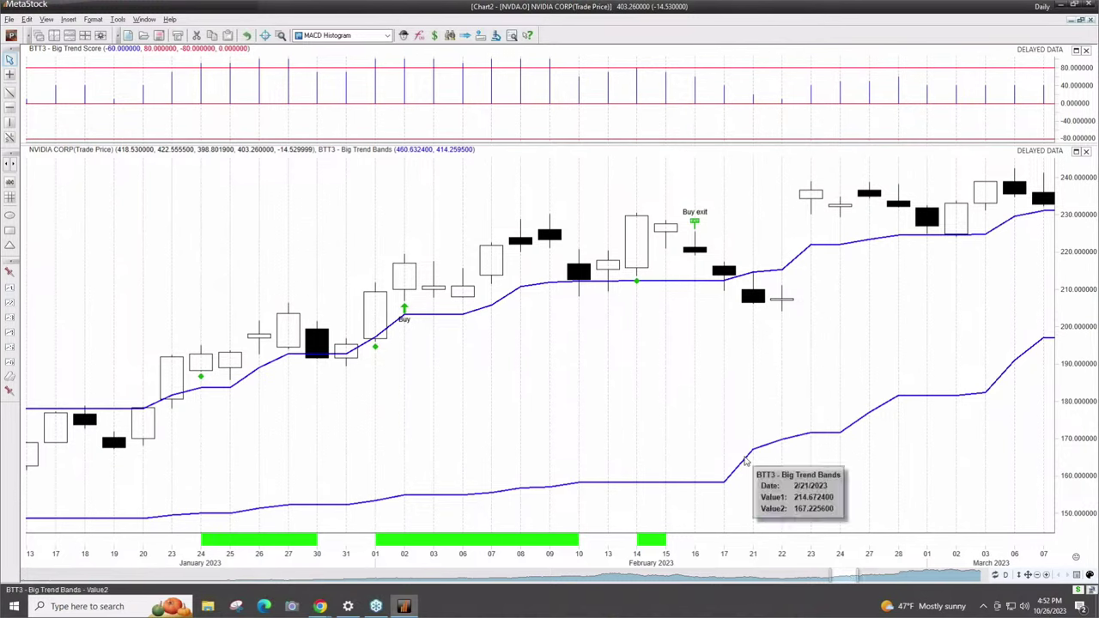
mouse_move(750, 457)
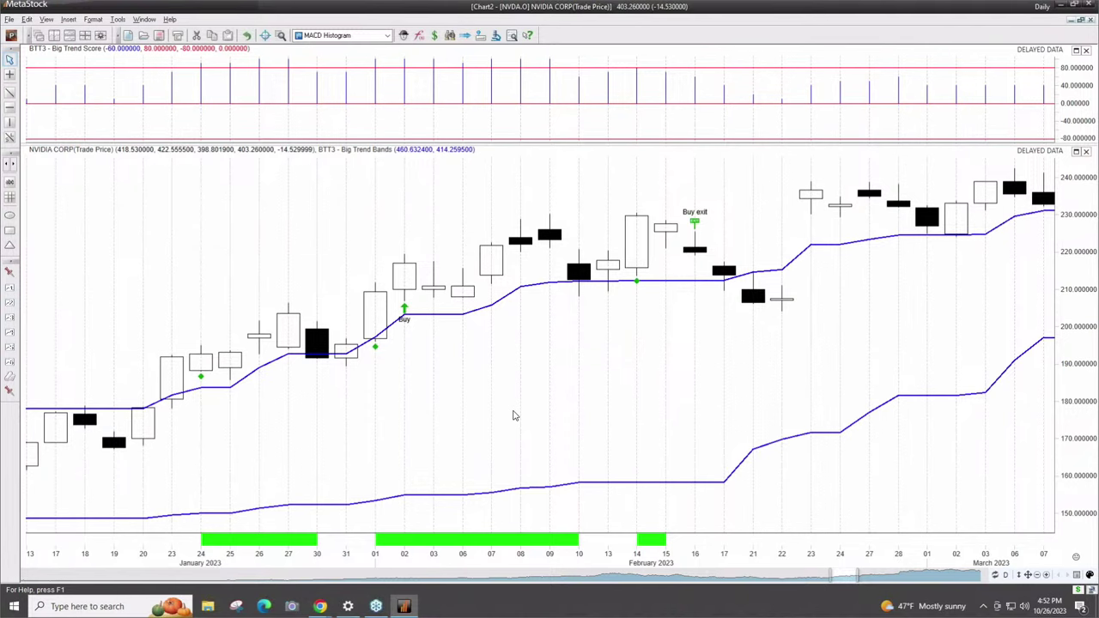
Load SPY in the chart and zoom in on its buy trades from June to early August 2023.
text(spy)
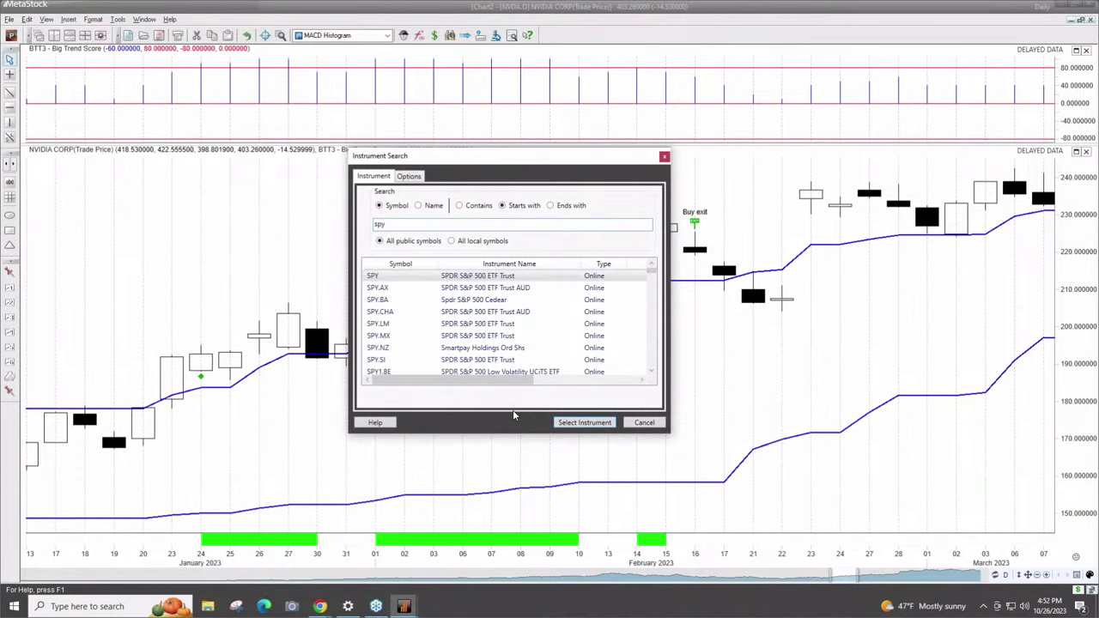
key(Return)
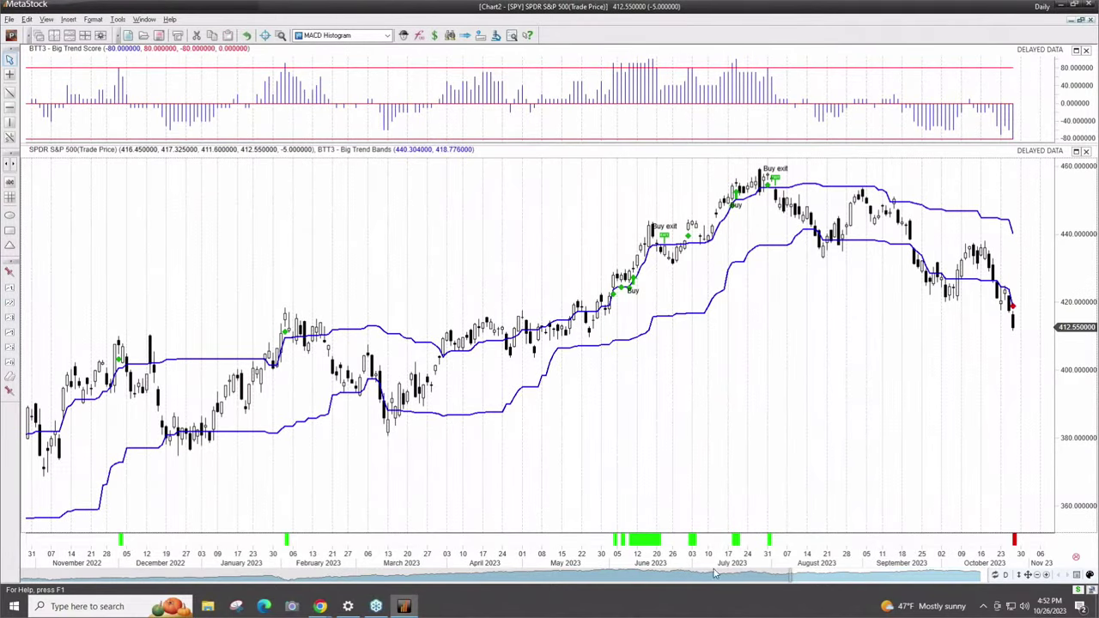
mouse_move(621, 290)
click(280, 35)
drag(601, 395, 793, 383)
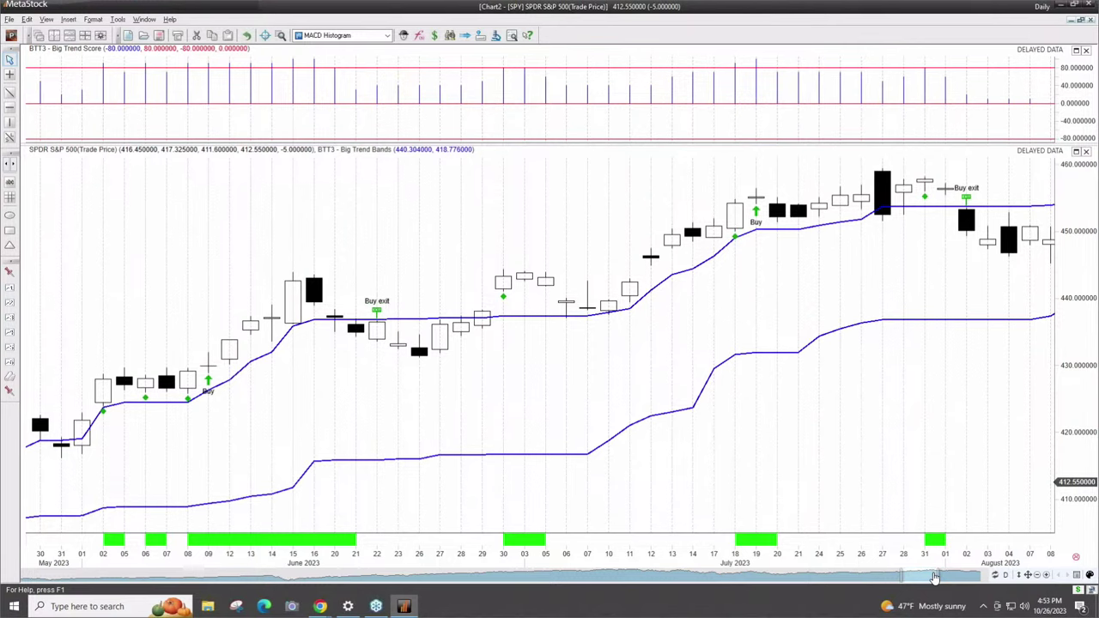
Extend the visible SPY date range through October 2023 to include the latest bar.
drag(954, 575, 1014, 588)
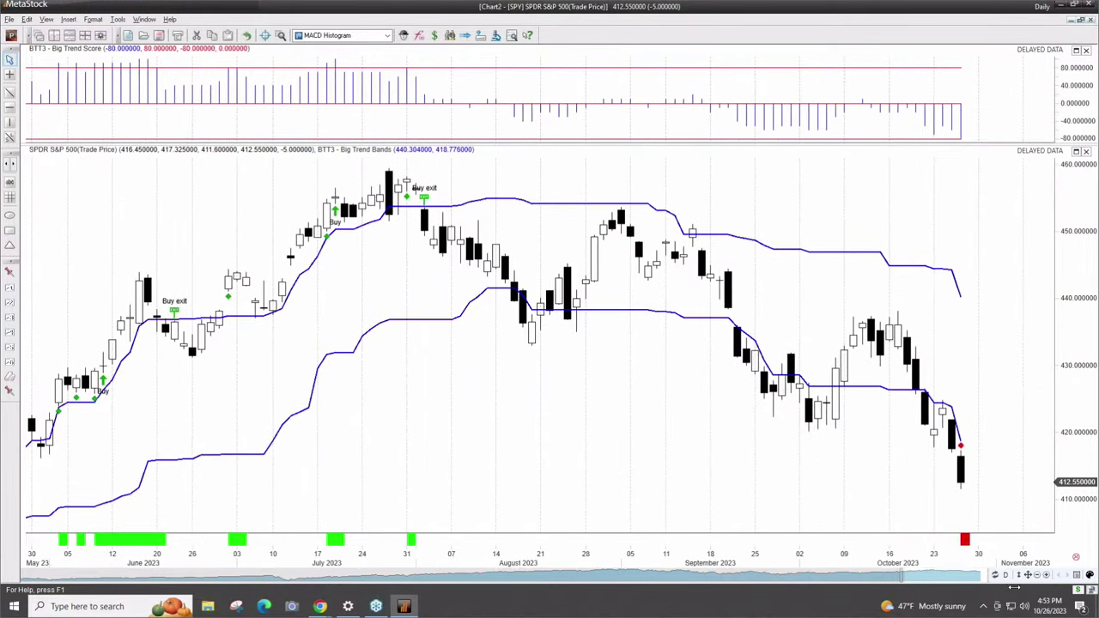
click(903, 580)
drag(903, 582, 929, 594)
Check the red sell setup marker on the latest SPY bar and open the Expert Commentary beside the chart.
mouse_move(961, 444)
click(46, 19)
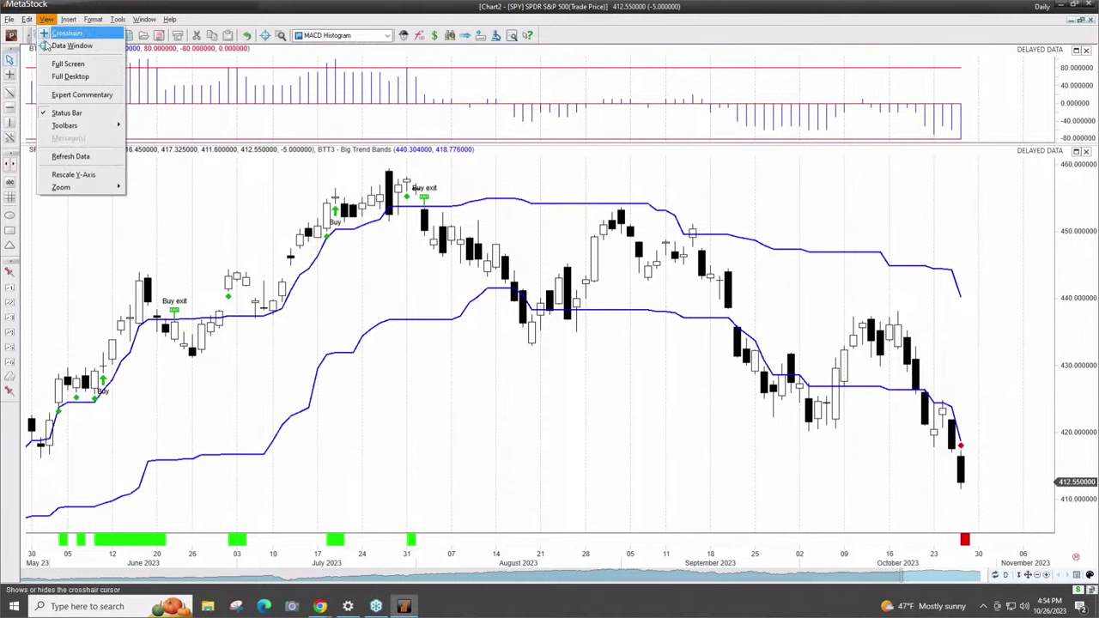
click(65, 95)
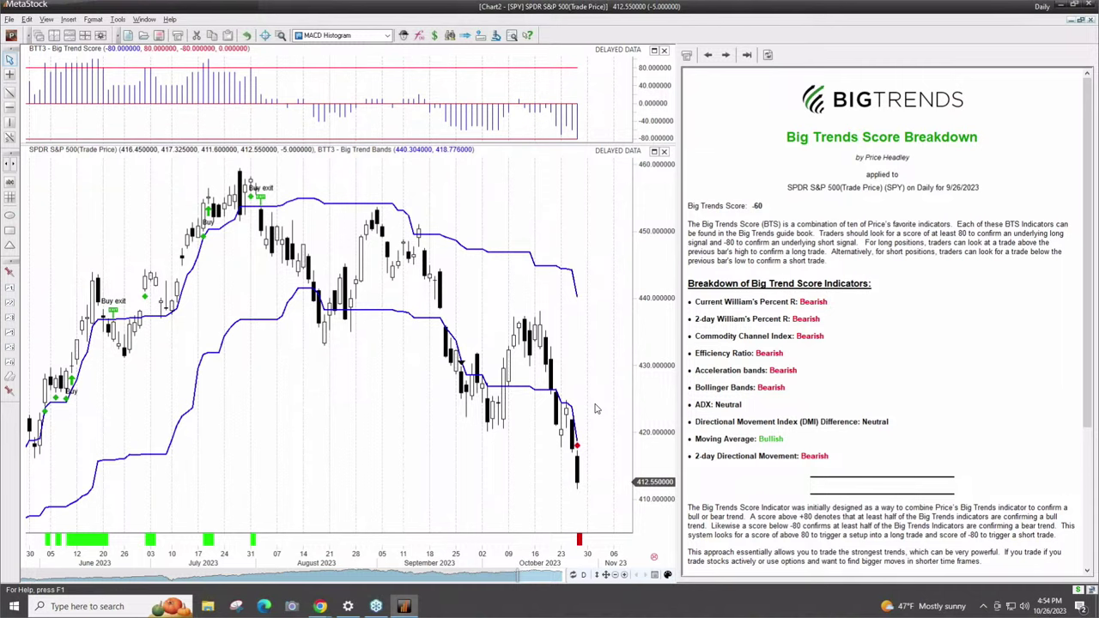
Load QQQ.O in the chart and inspect its June 2023 Buy exit signal.
text(qqq.o)
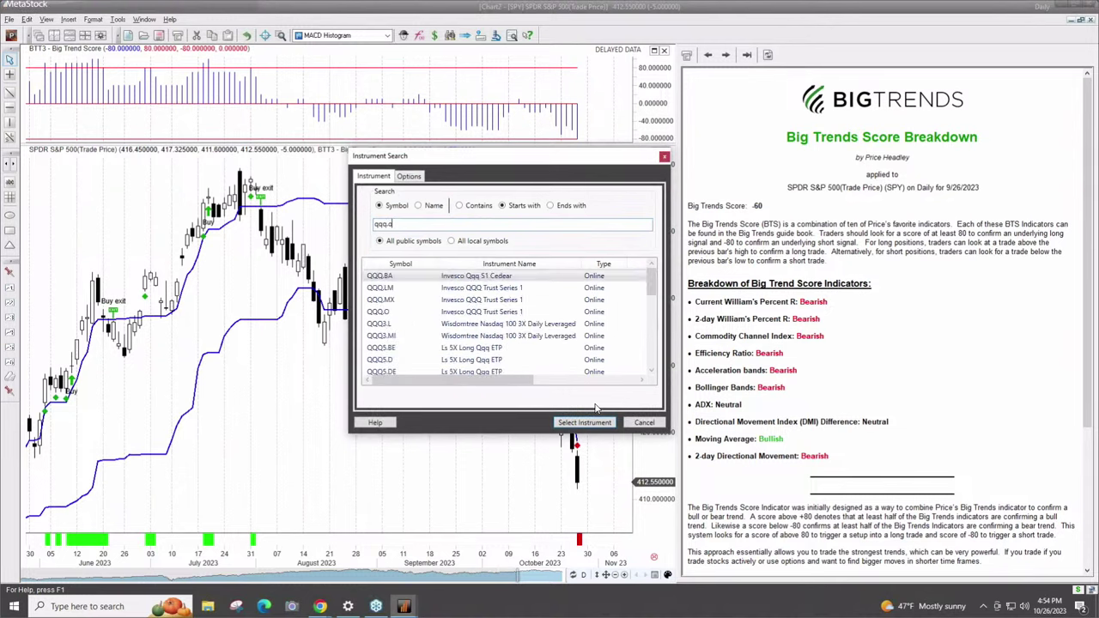
key(Return)
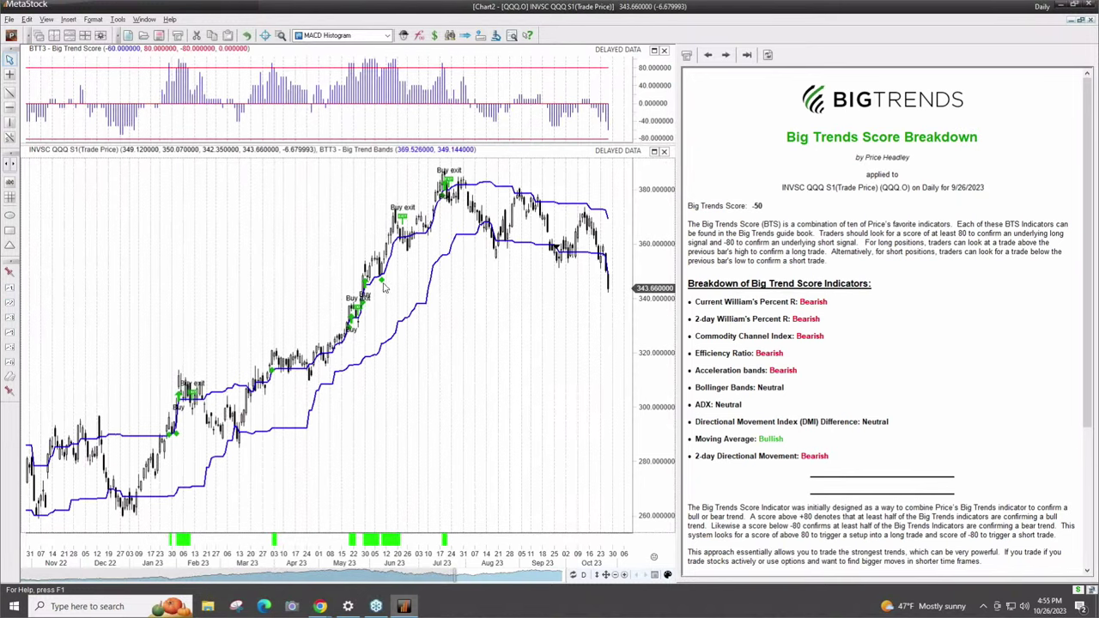
mouse_move(402, 216)
Load IWM in the chart and narrow the visible date range to May through October 2023.
text(iwm)
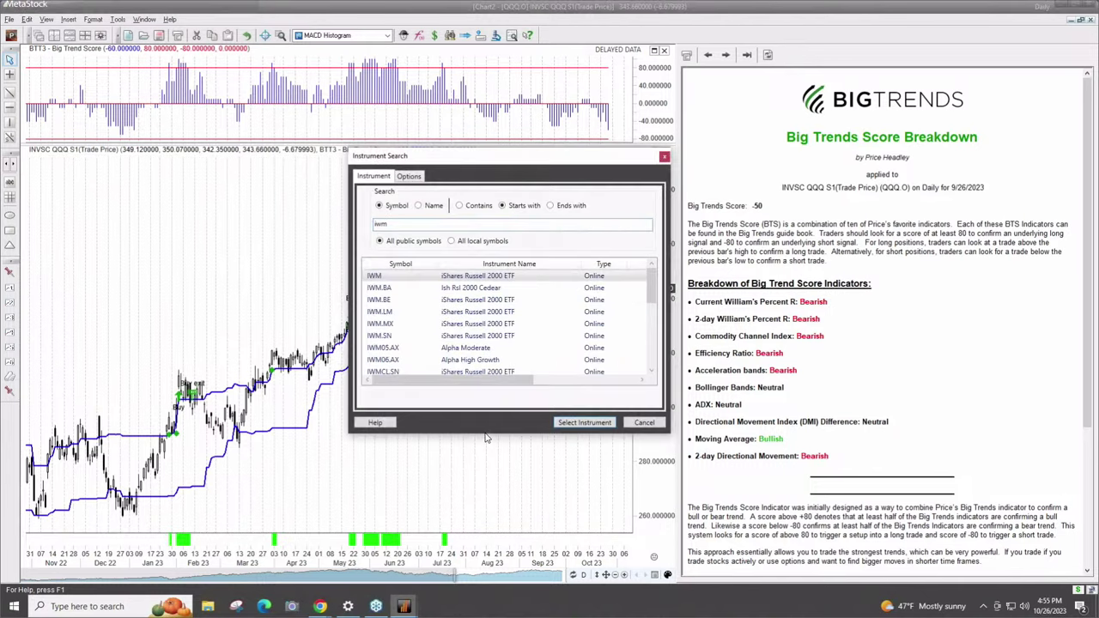
key(Return)
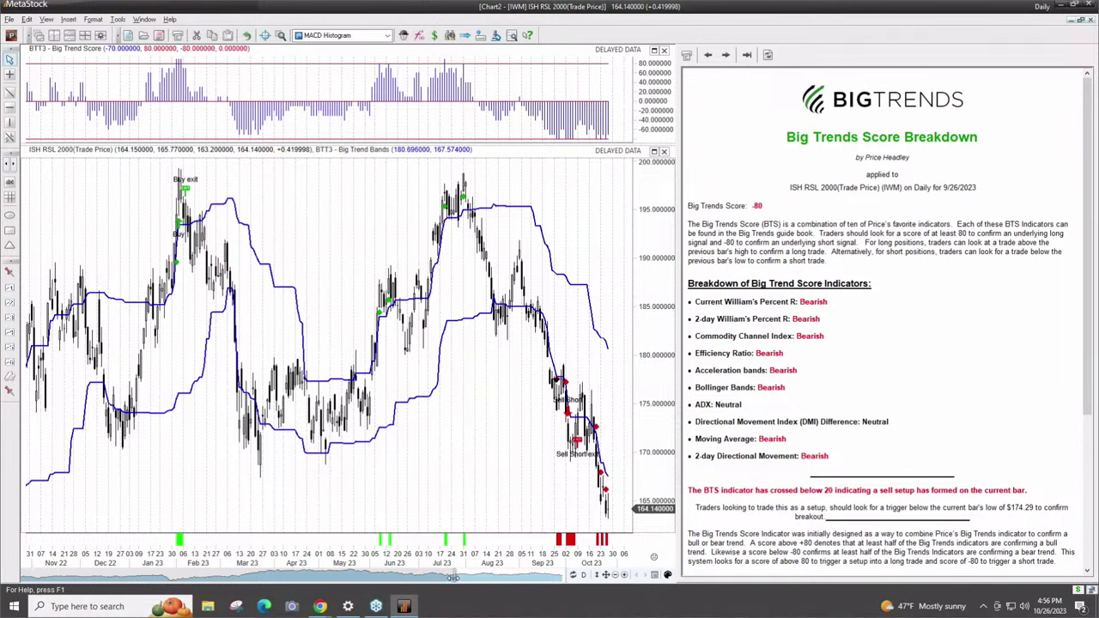
drag(448, 581, 368, 583)
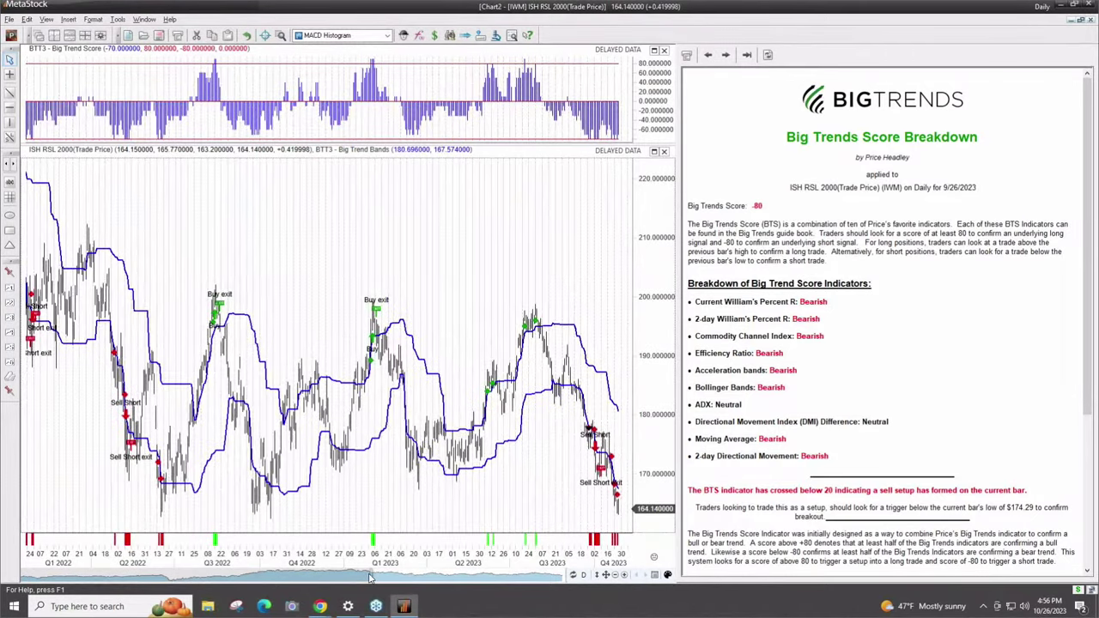
drag(368, 574, 513, 573)
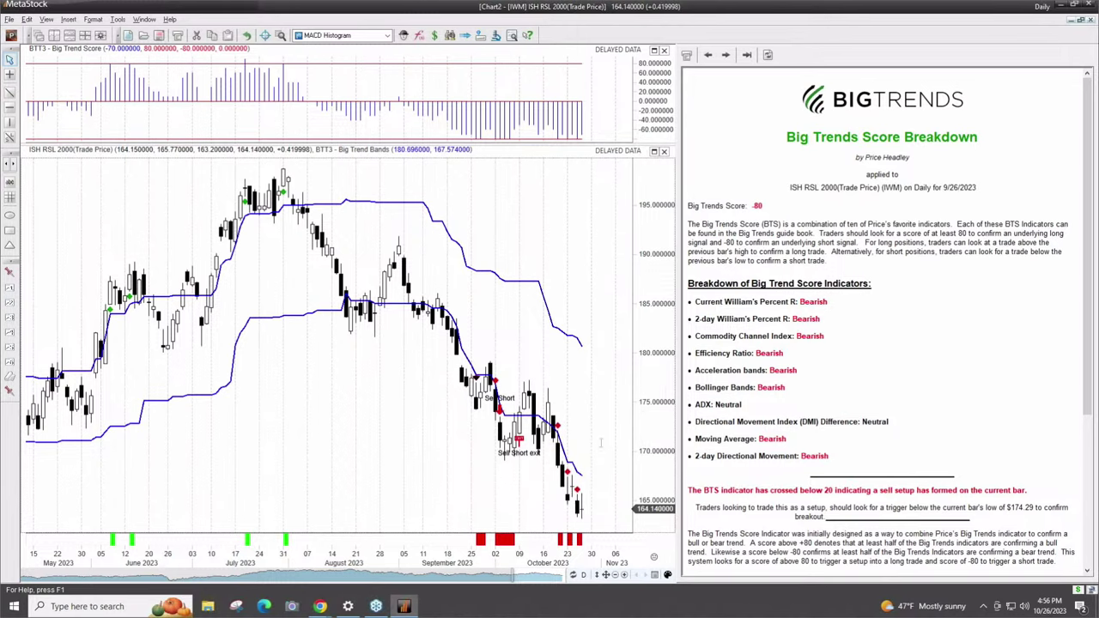
Change the IWM chart's periodicity to Hourly.
scroll(735, 426, down, 3)
scroll(736, 426, down, 1)
mouse_move(583, 480)
click(584, 575)
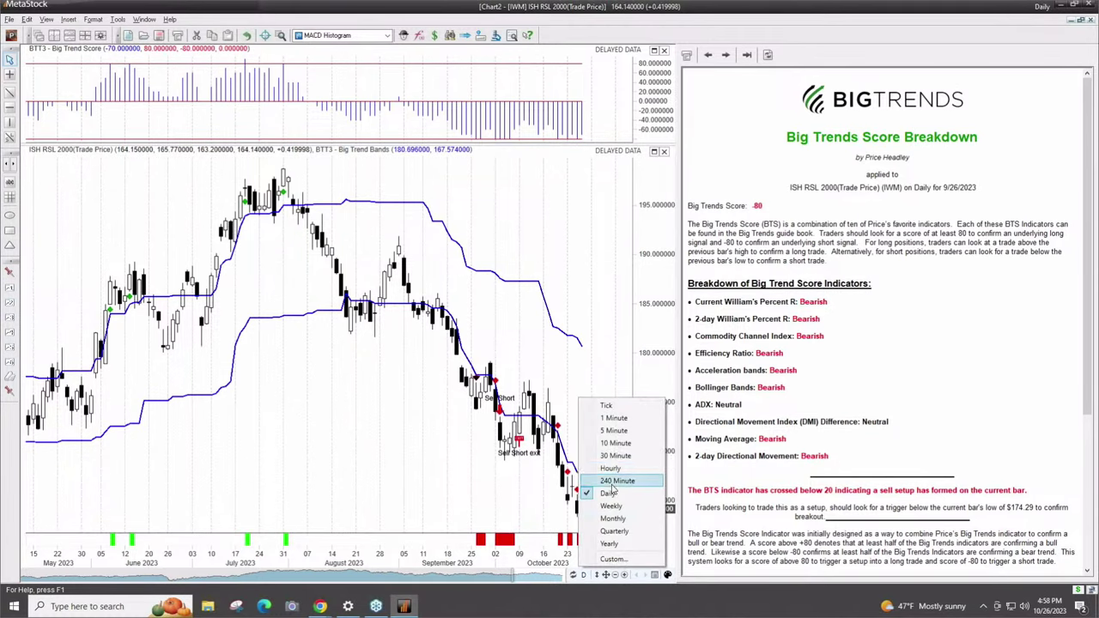
click(610, 469)
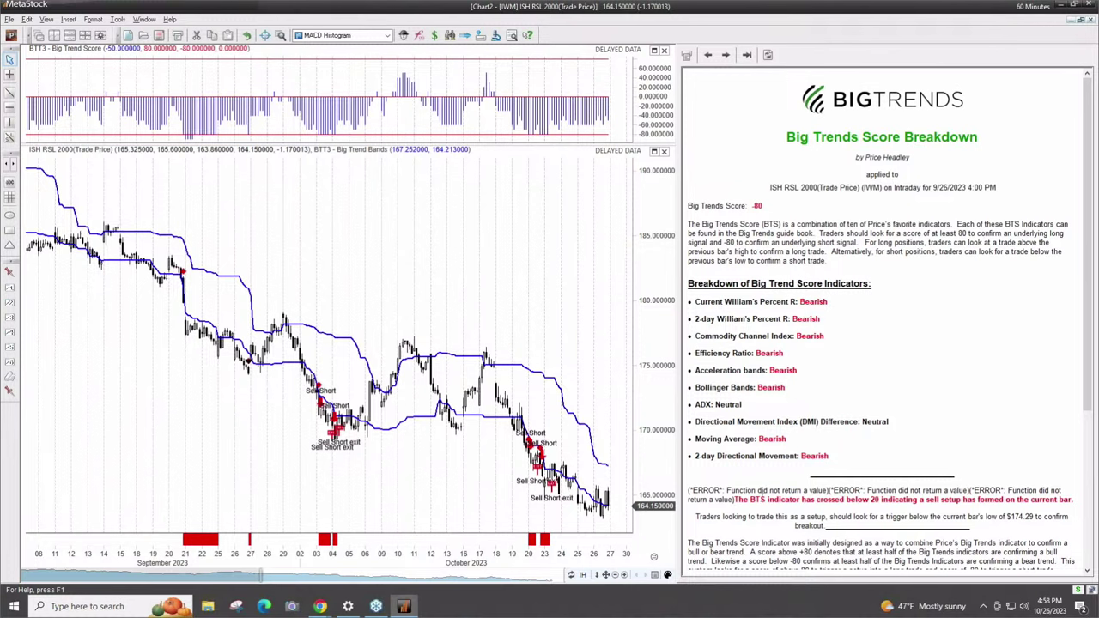
Load TLT.O in the hourly chart and inspect its Sell Short and exit signals from September through October 2023.
click(496, 514)
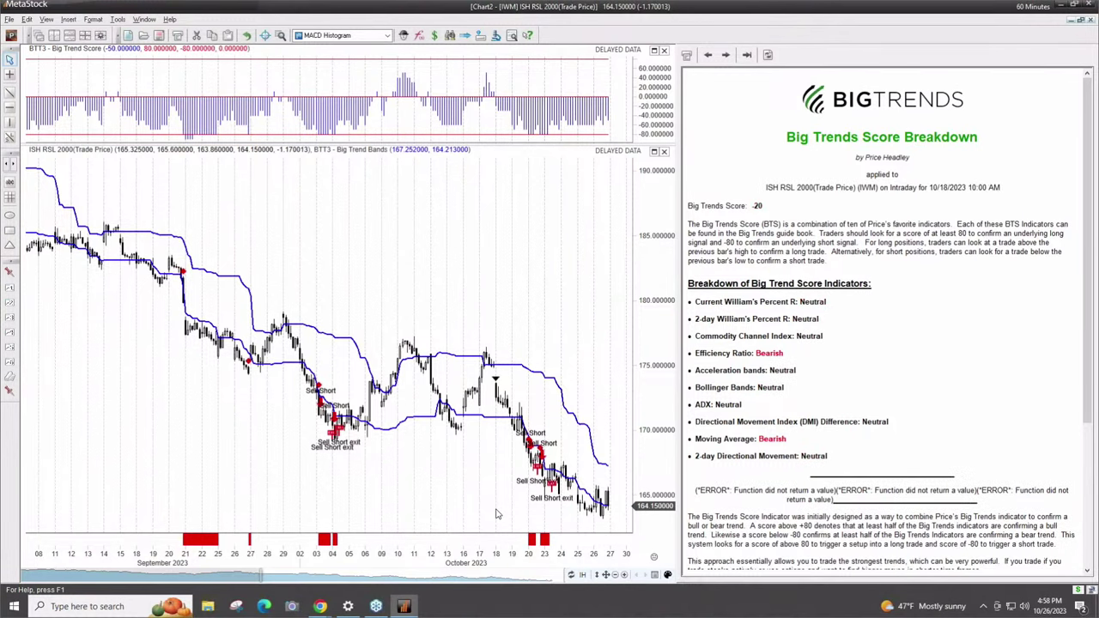
text(tlt)
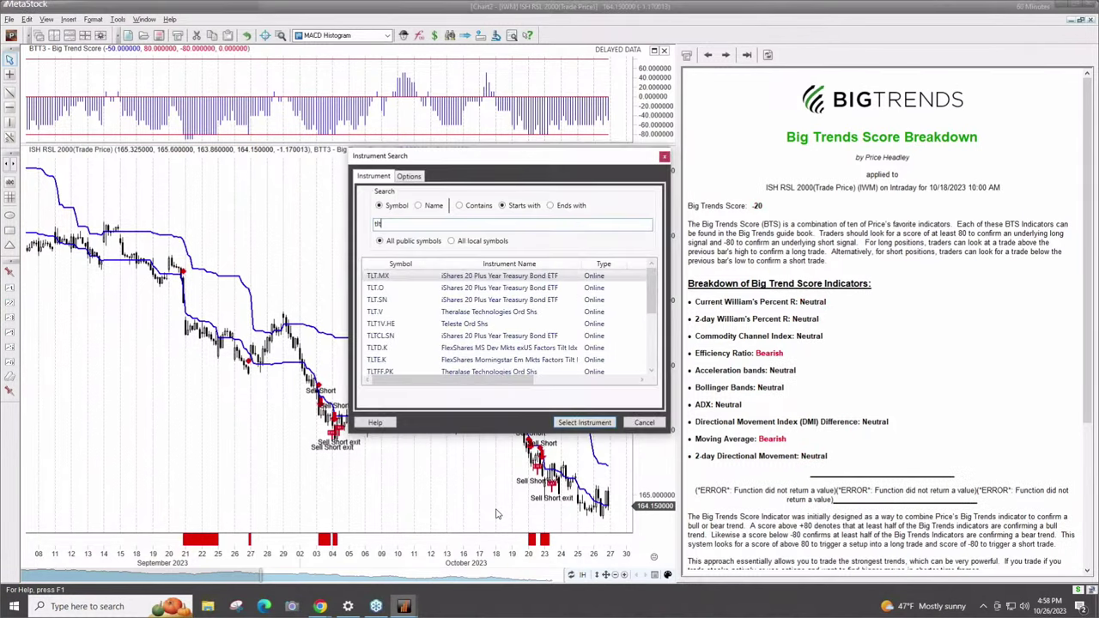
key(Return)
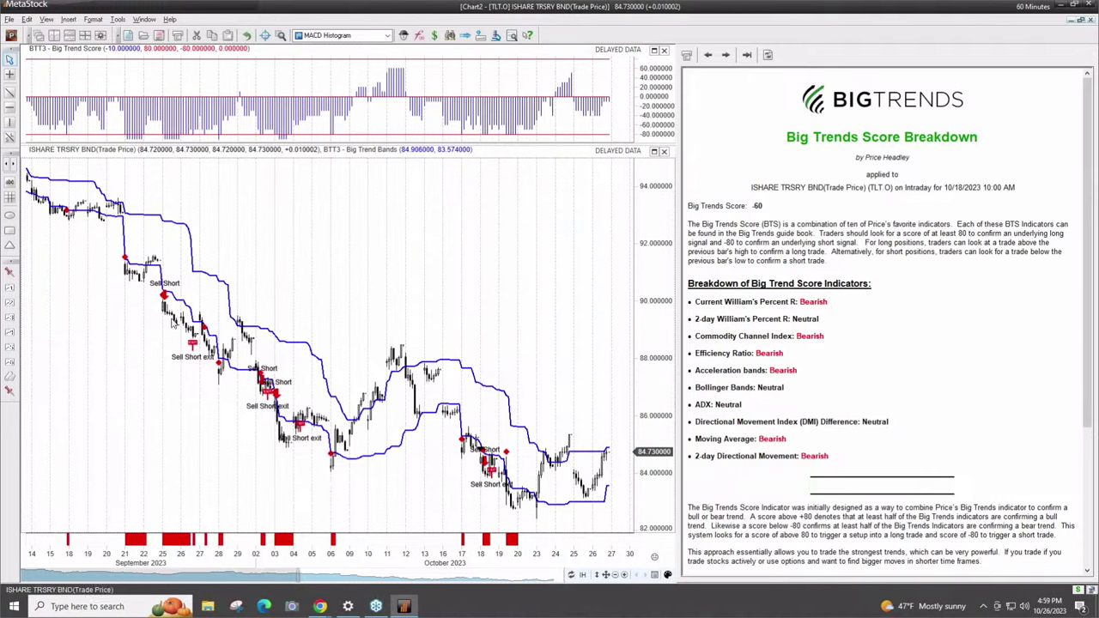
mouse_move(178, 347)
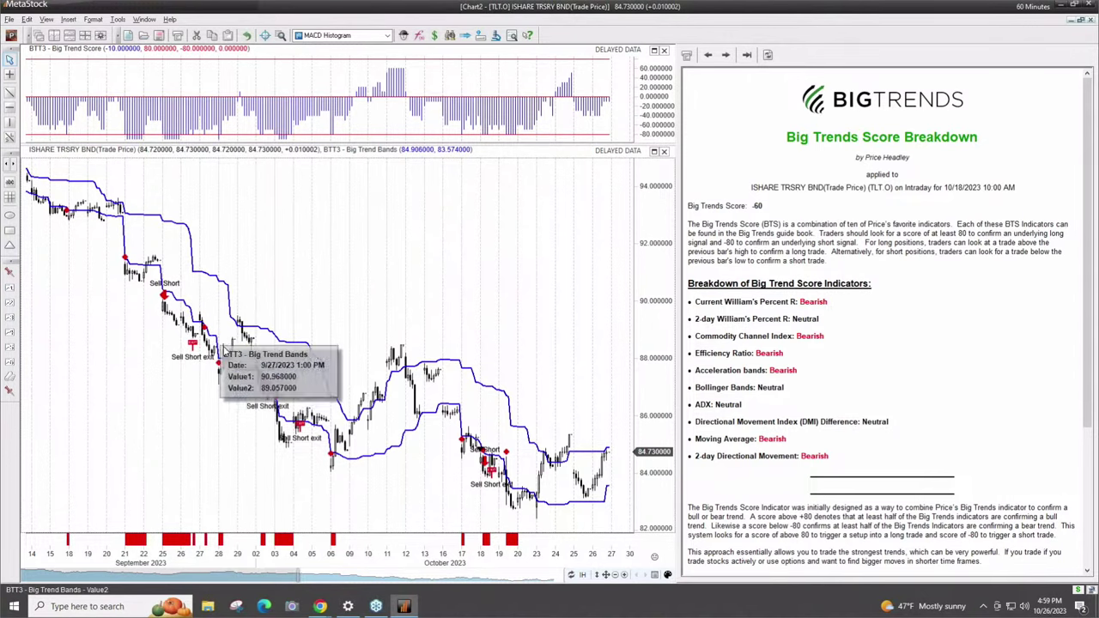
mouse_move(311, 425)
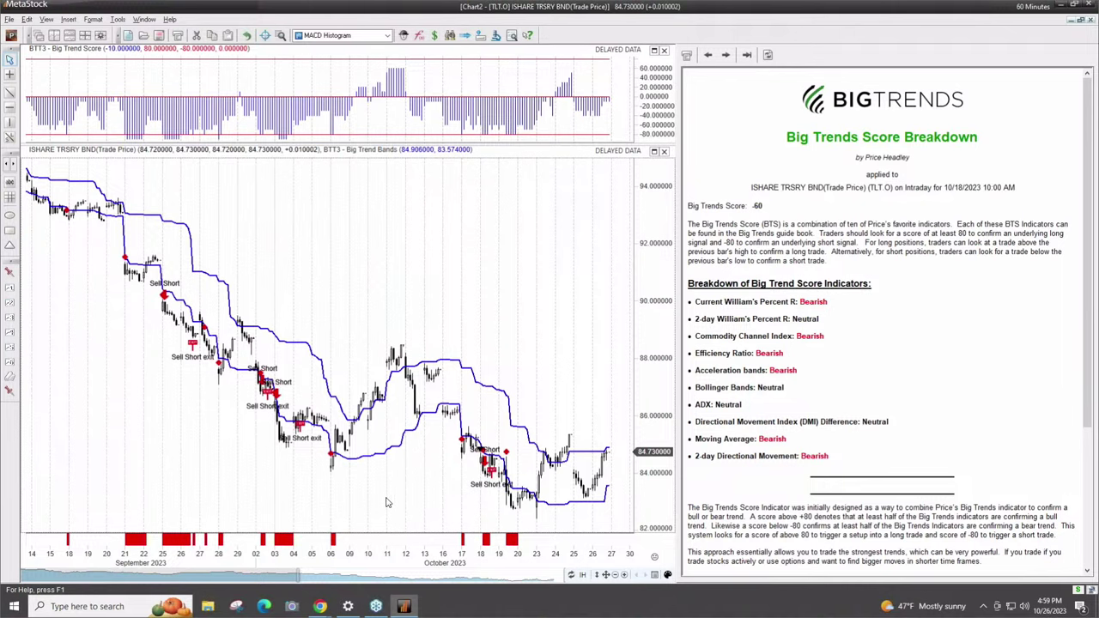
mouse_move(508, 473)
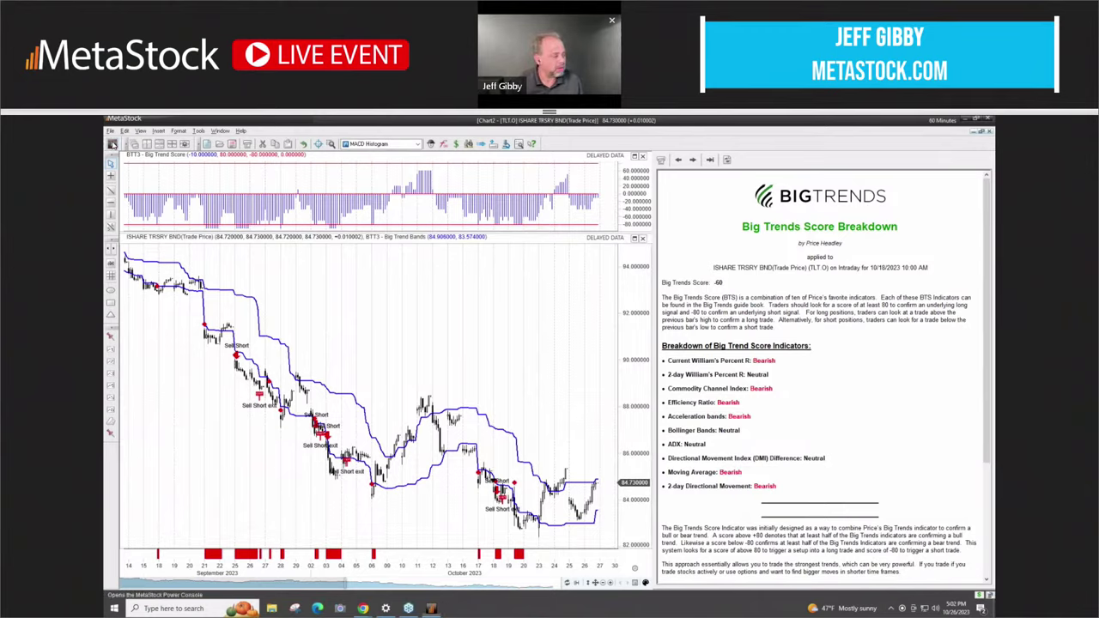
Open Explore in the Power Console, filter the explorations by btt3 and read the Efficiency Ratio and Big Trend Band Setup descriptions.
click(111, 144)
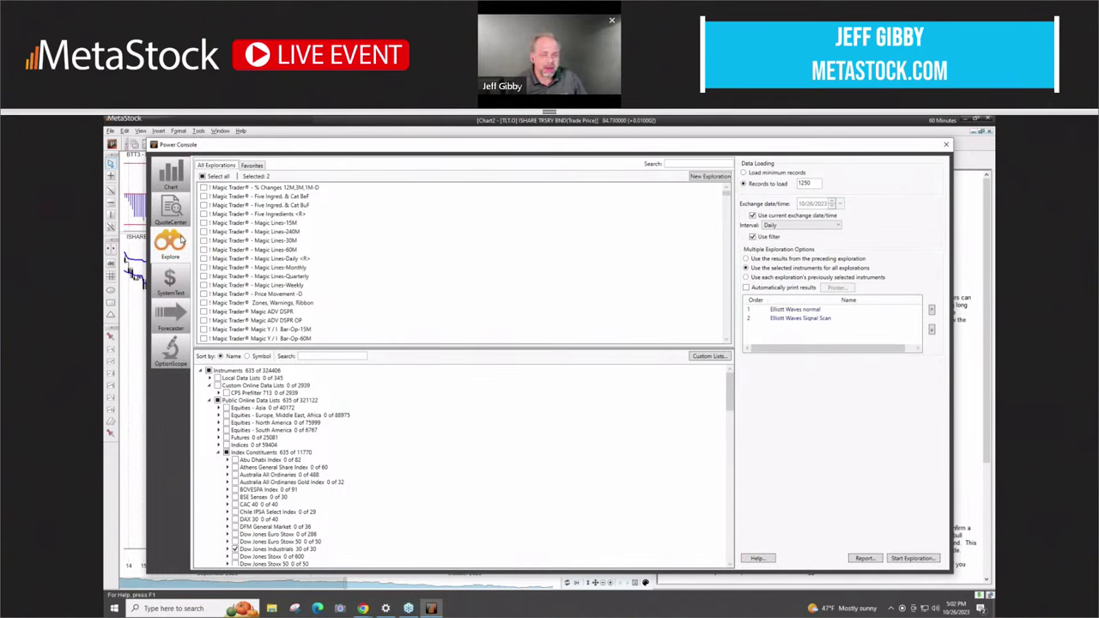
click(677, 164)
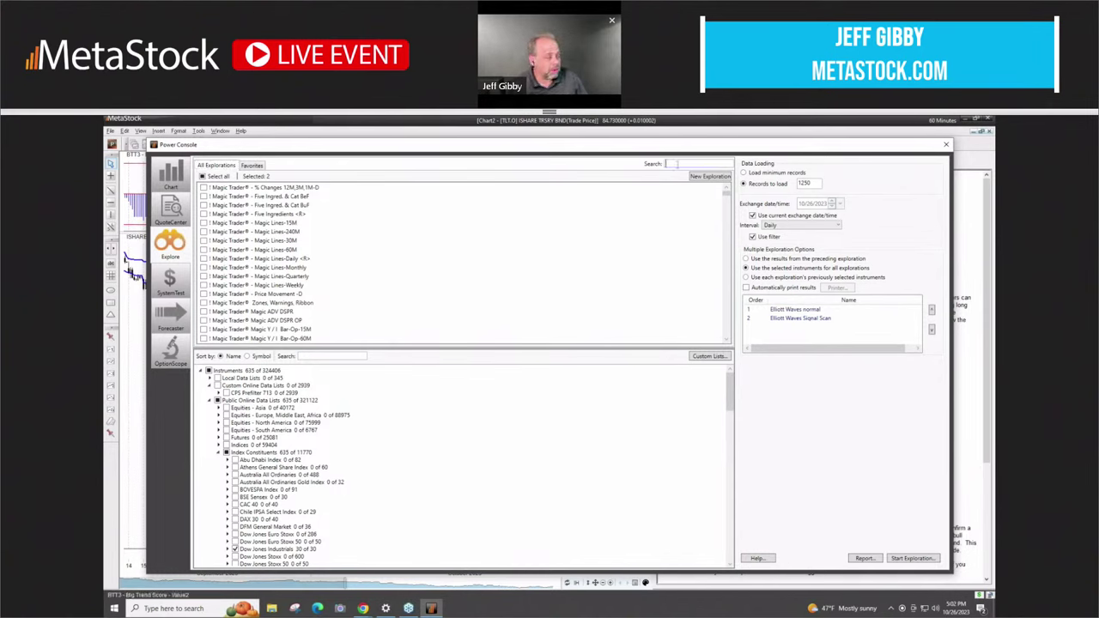
text(bt)
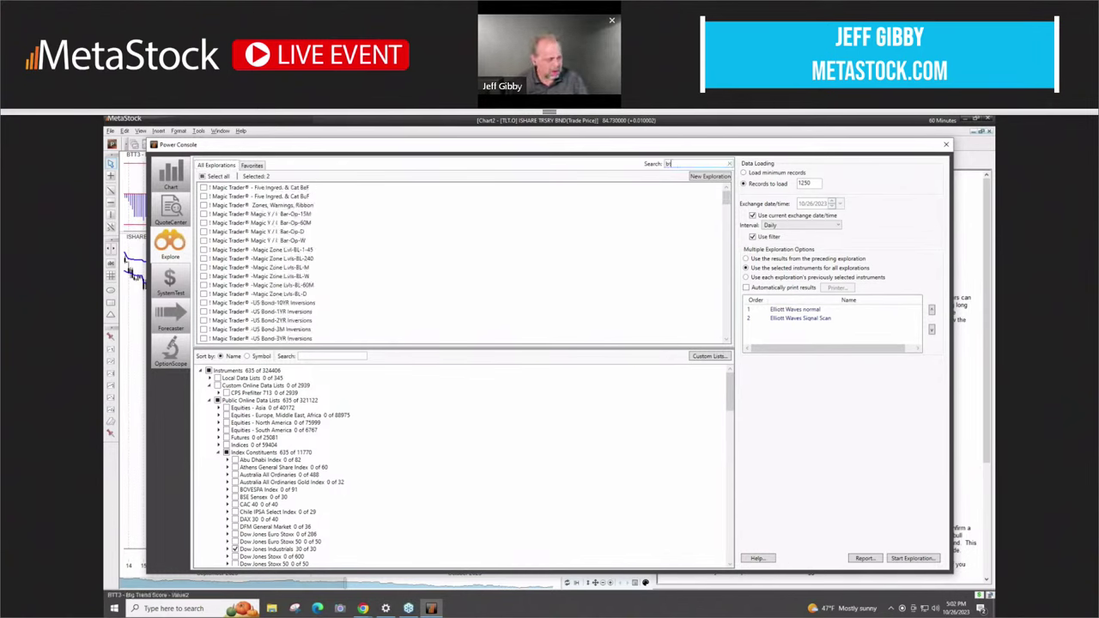
text(t3)
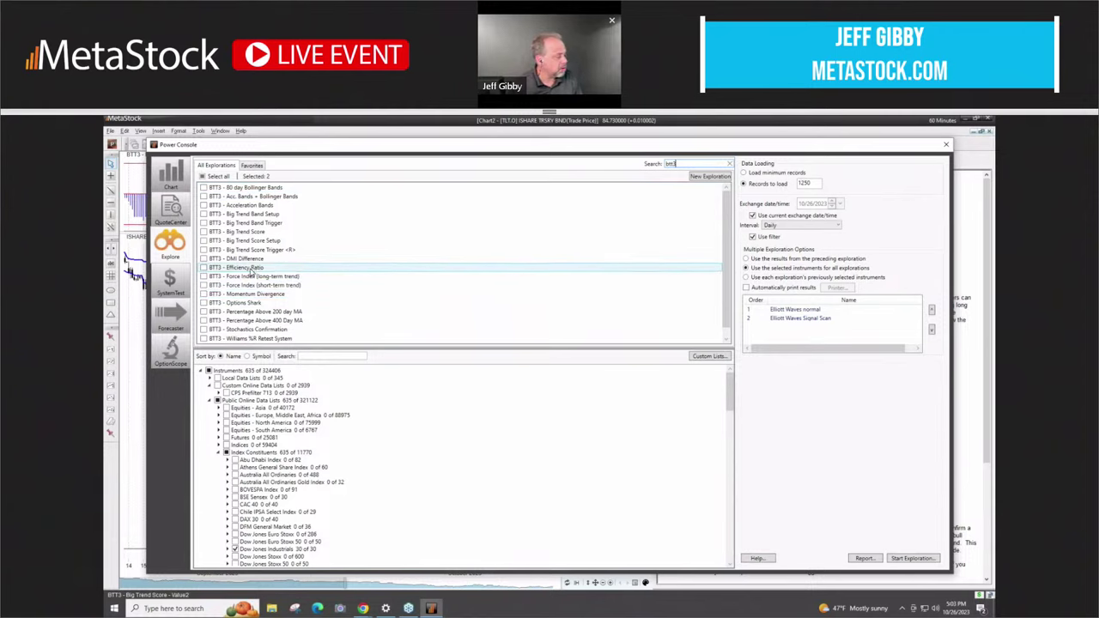
mouse_move(247, 274)
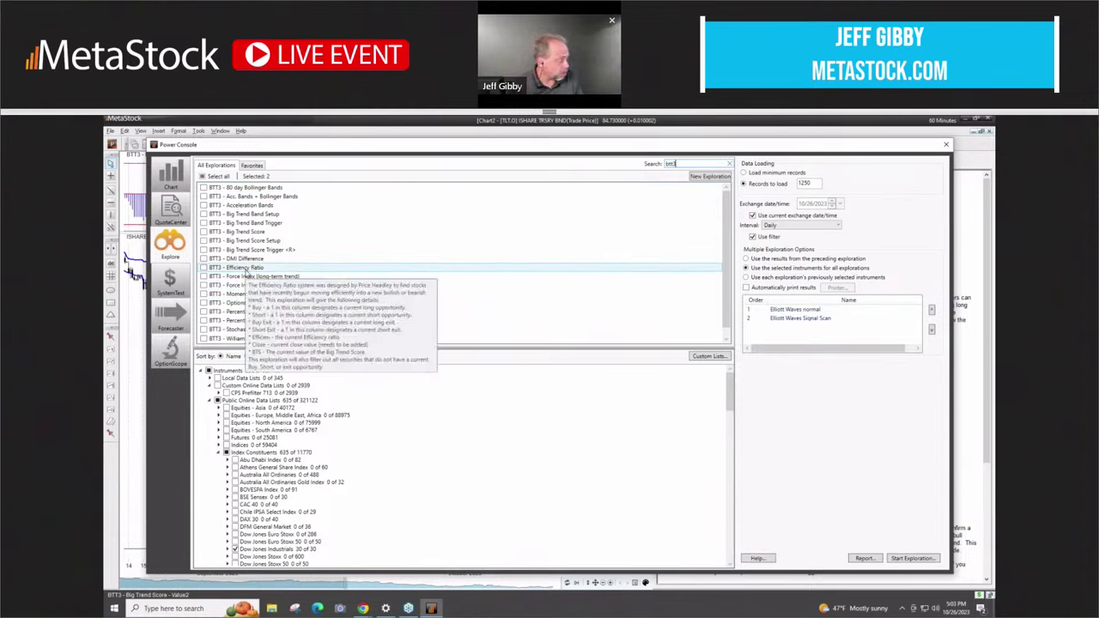
mouse_move(269, 213)
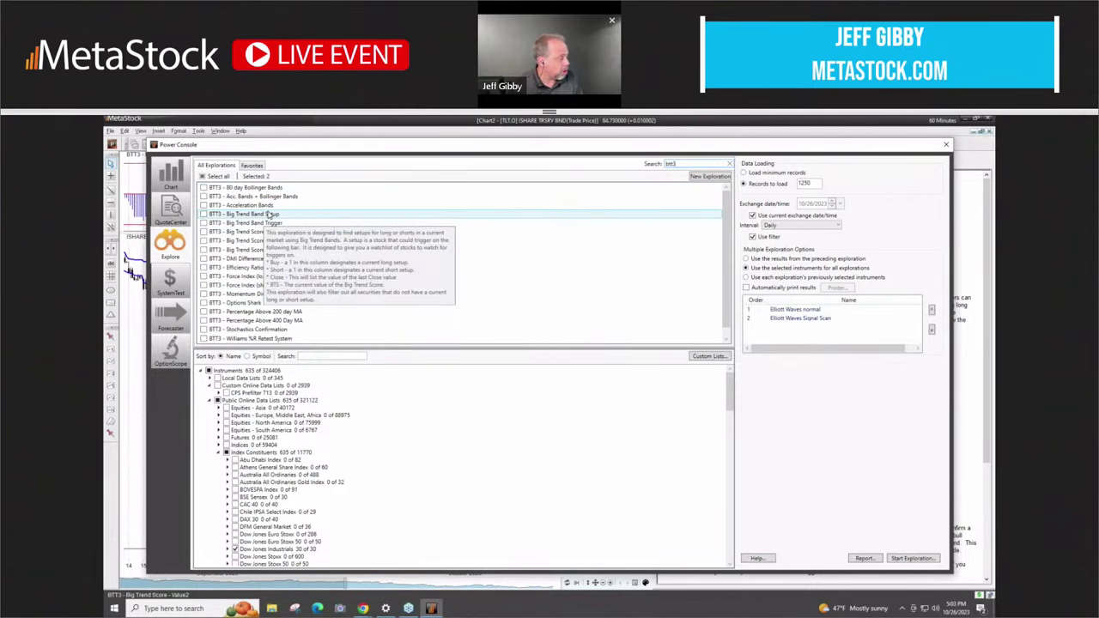
mouse_move(257, 239)
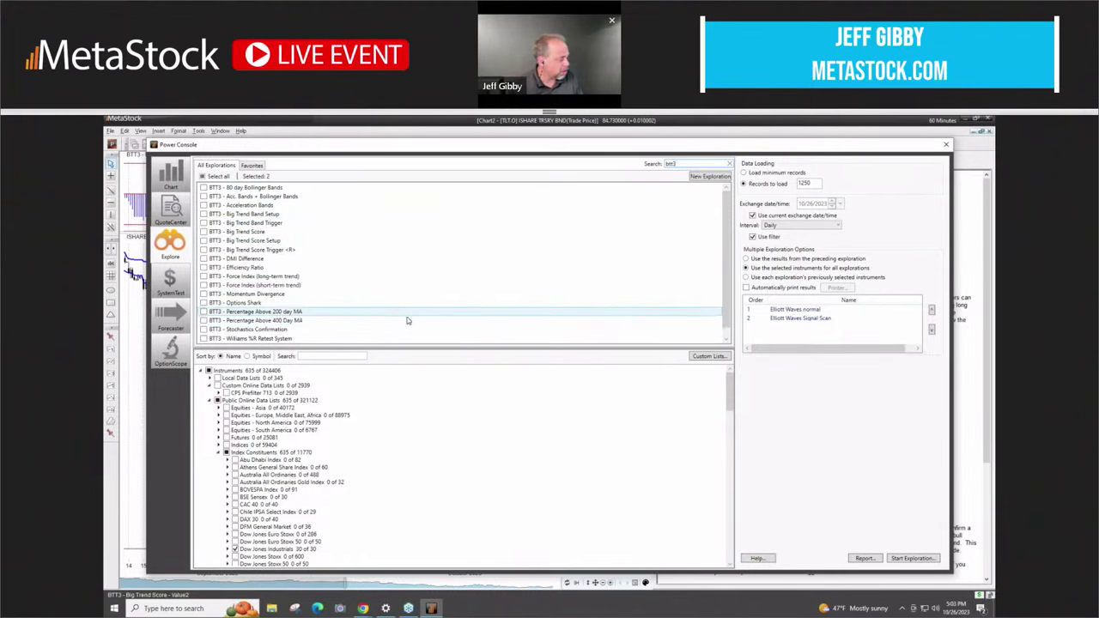
Add the BTT3 - Percentage Above 200 day MA and Percentage Above 400 Day MA explorations to the selection.
scroll(410, 323, down, 1)
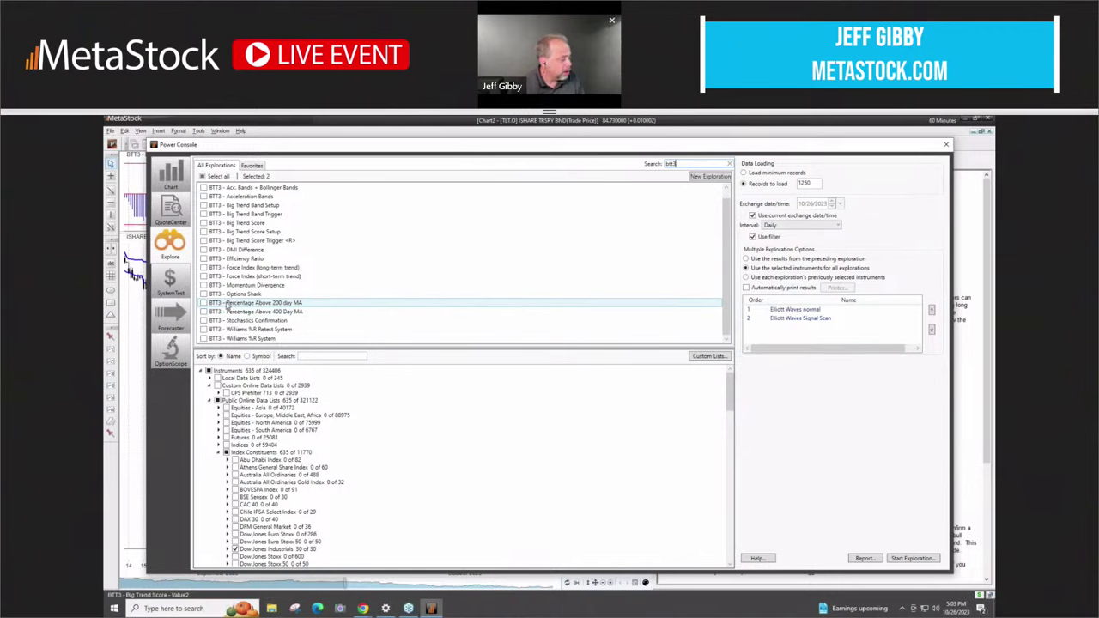
mouse_move(280, 309)
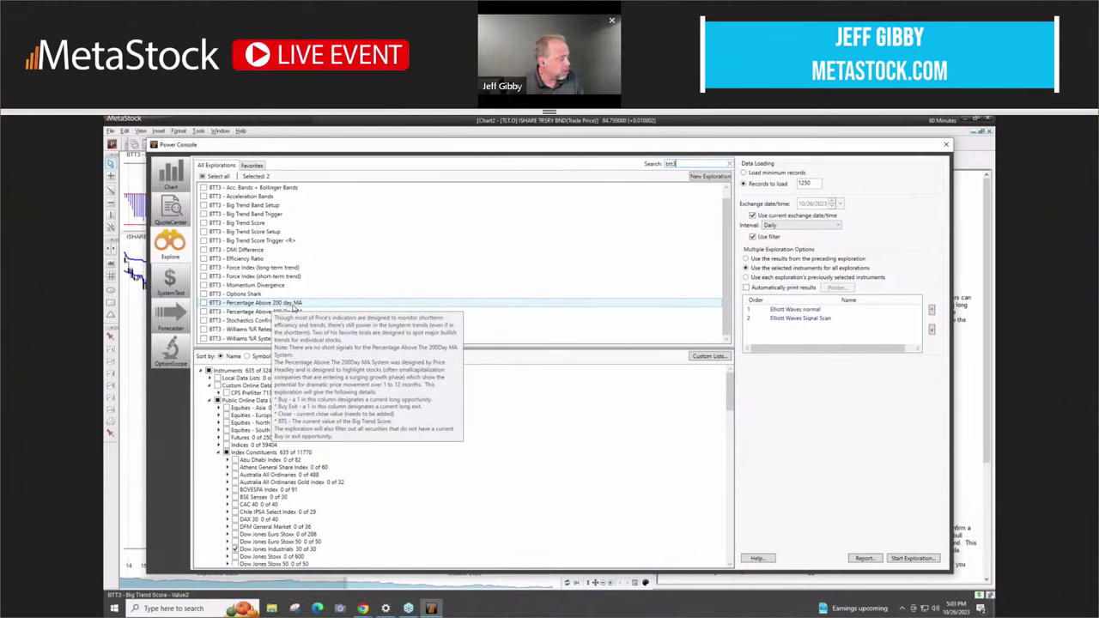
click(203, 303)
click(204, 311)
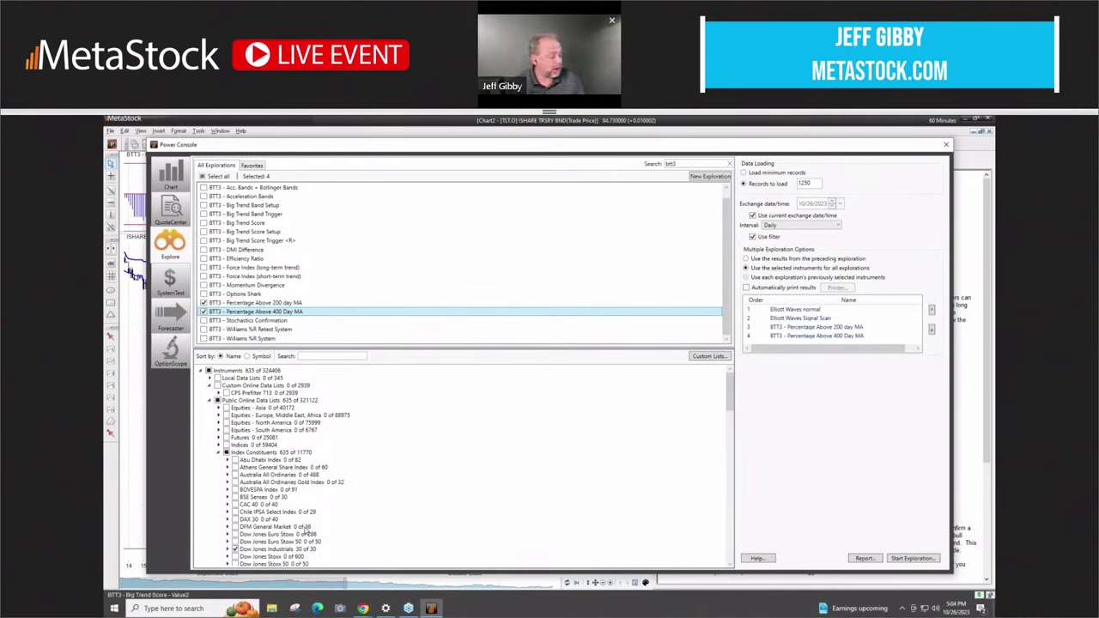
Clear all Index Constituents from the instruments and select US Optionable Stocks under Equities - North America.
scroll(305, 530, down, 1)
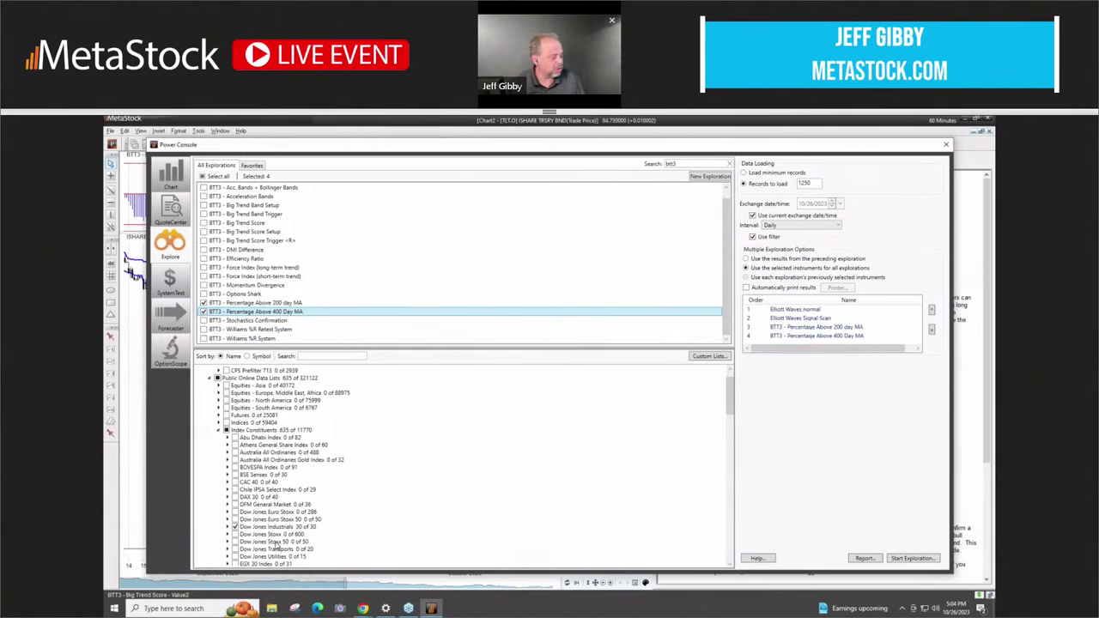
scroll(276, 543, down, 2)
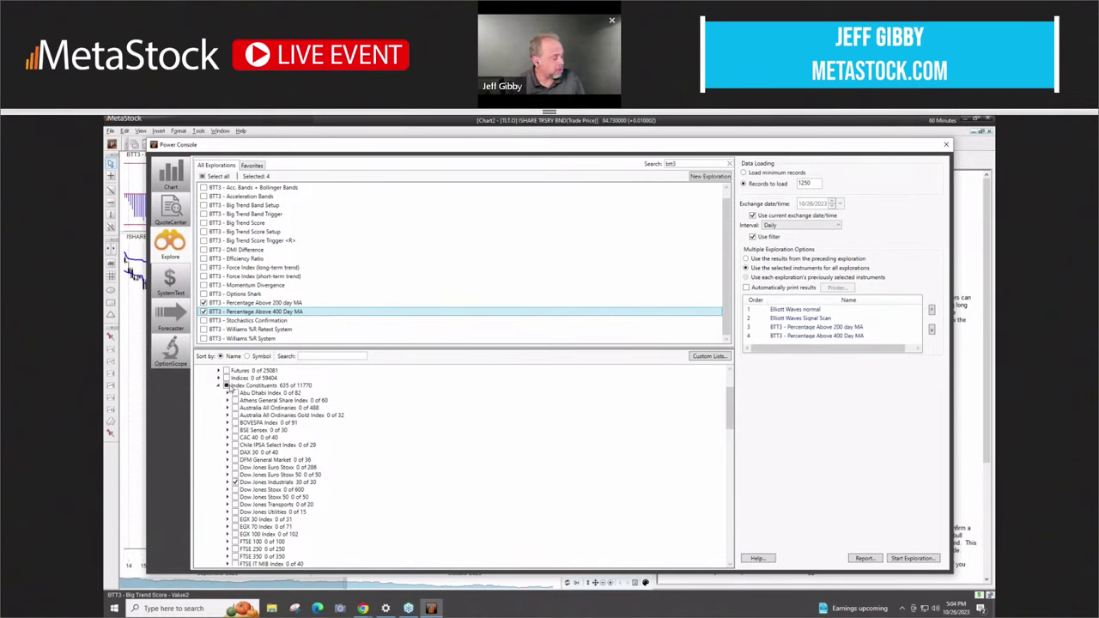
click(227, 386)
click(225, 386)
click(219, 385)
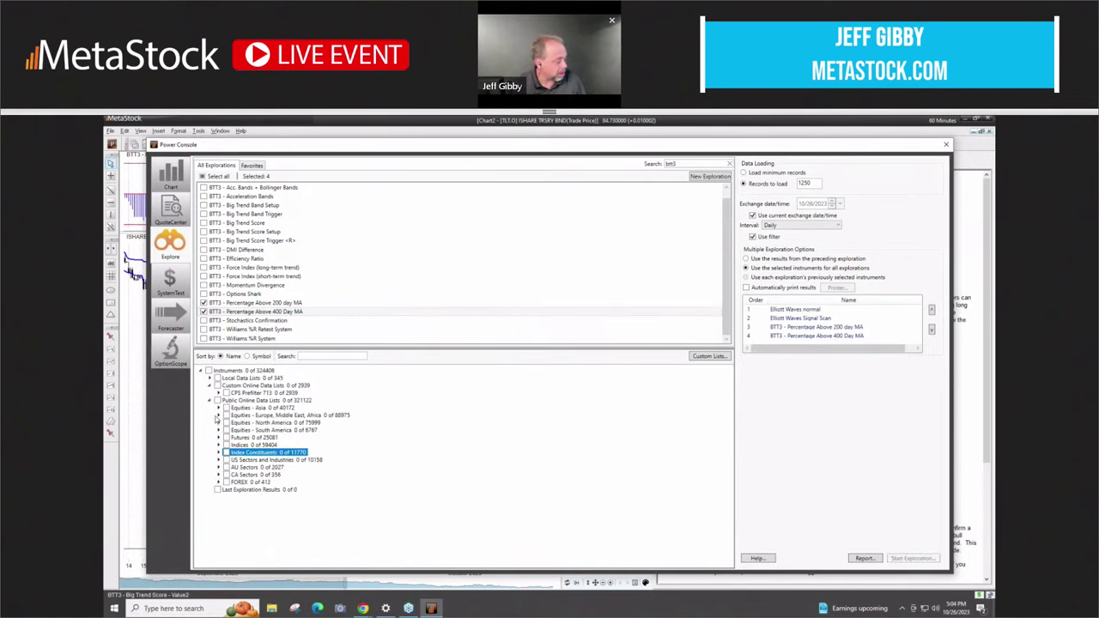
click(219, 422)
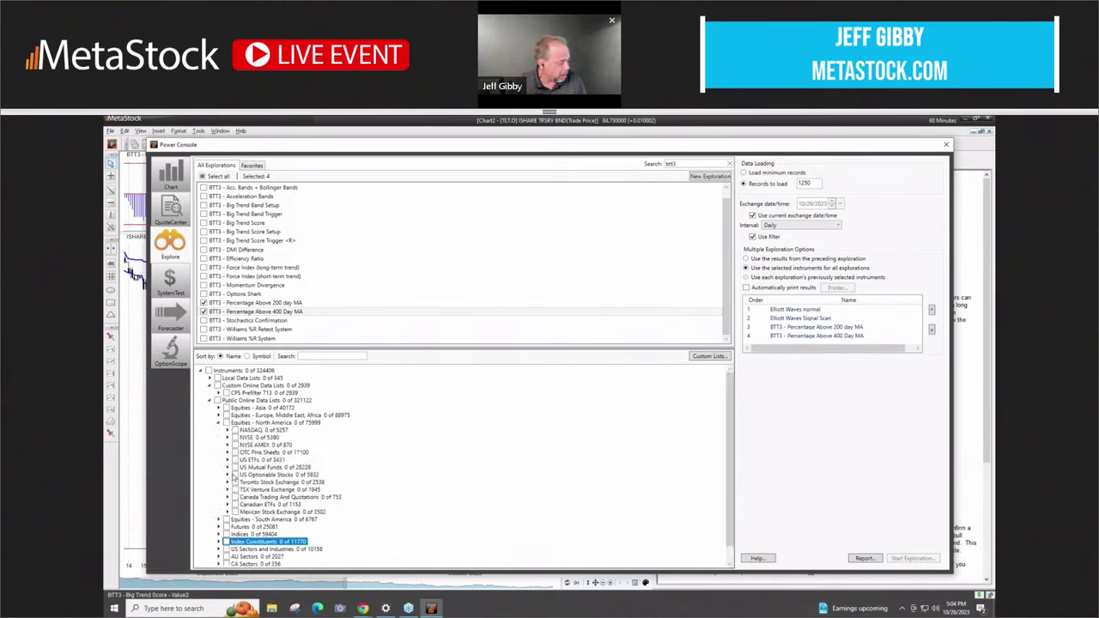
click(235, 474)
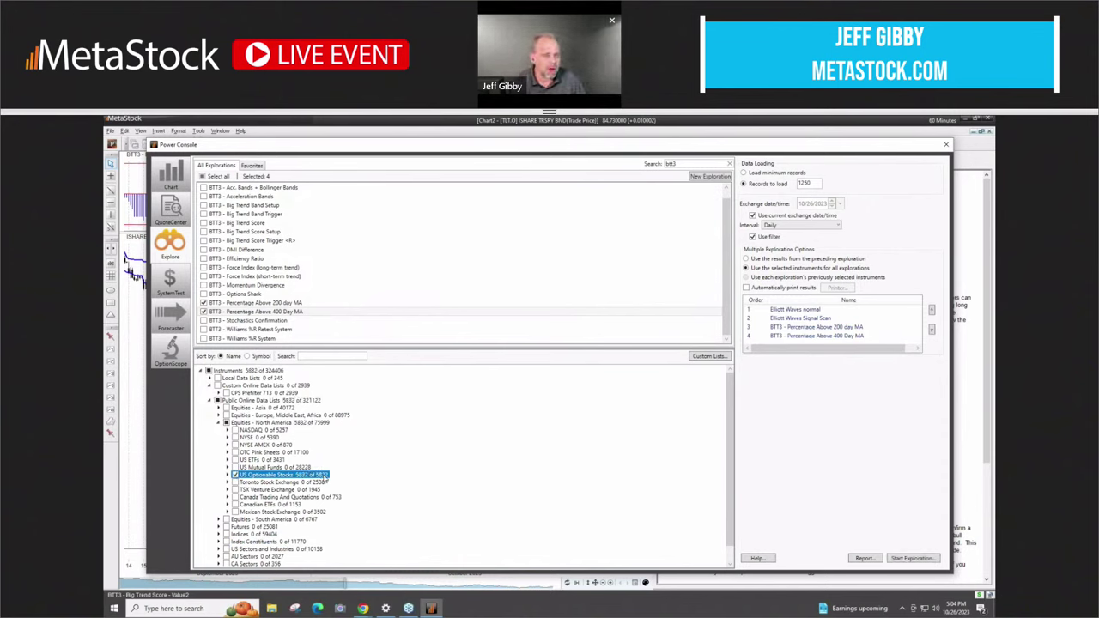
Add the BTT3 - Big Trend Score Setup and Big Trend Score Trigger explorations and review the exploration order.
click(204, 231)
click(204, 240)
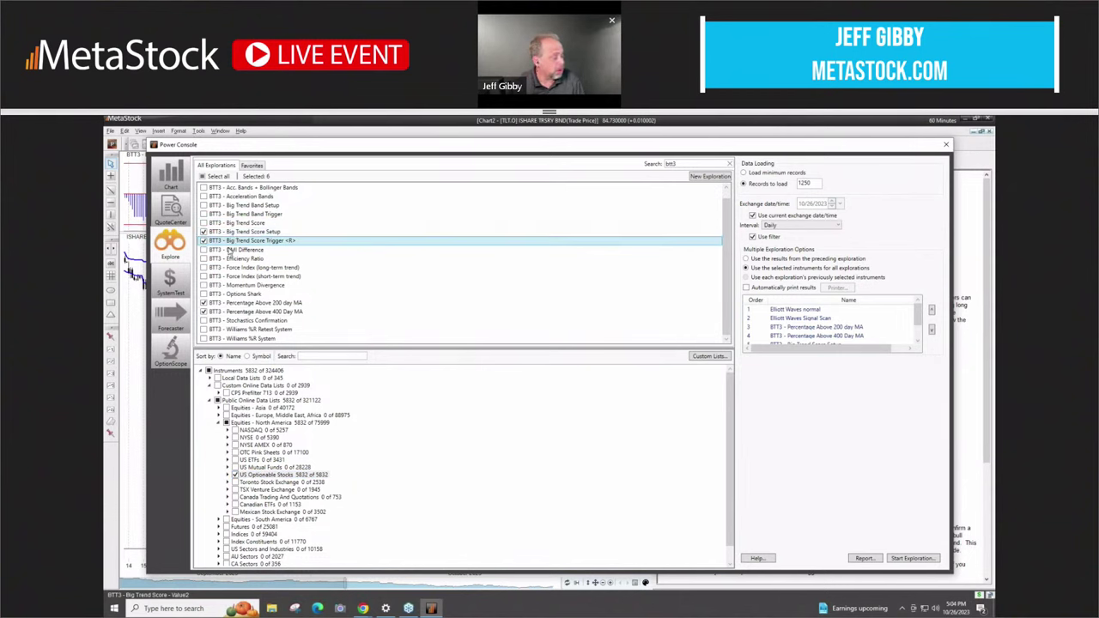
scroll(824, 327, down, 2)
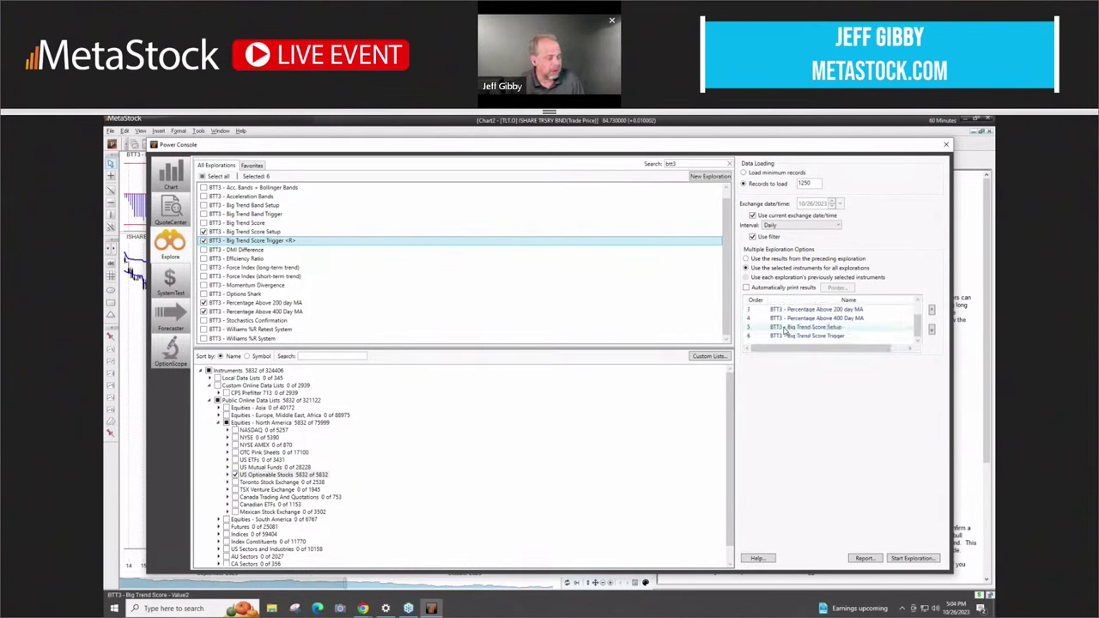
scroll(785, 330, up, 2)
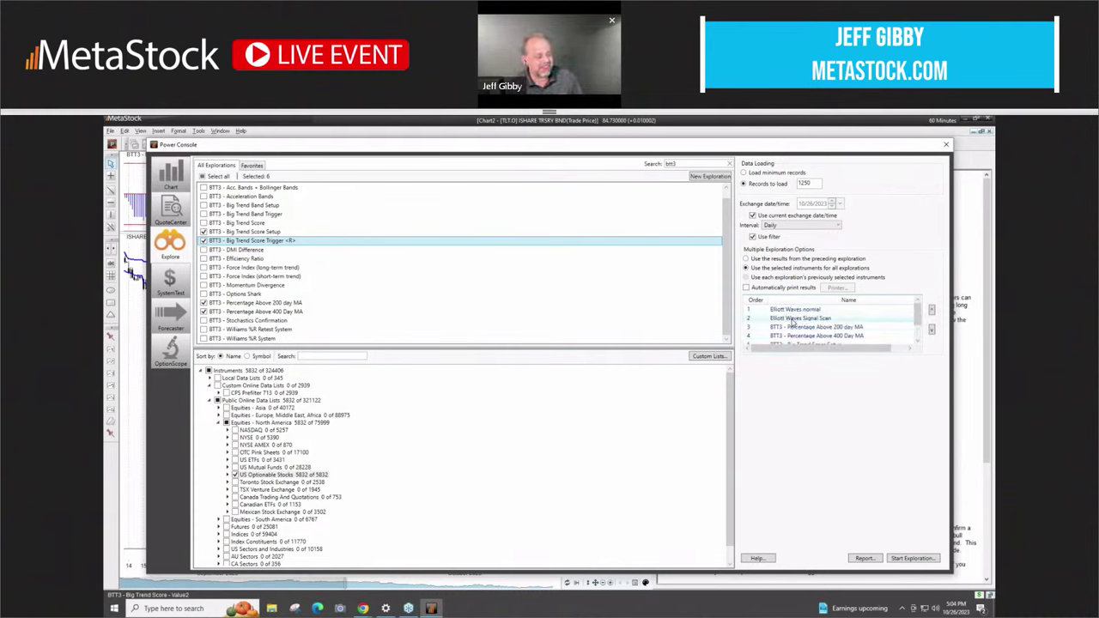
click(795, 329)
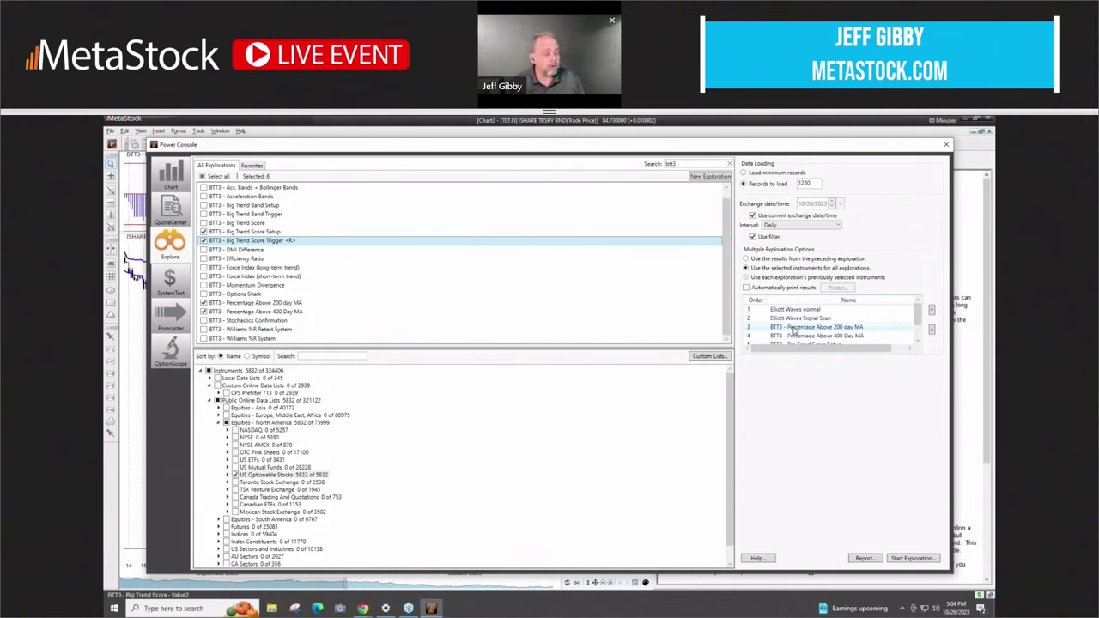
scroll(797, 335, down, 1)
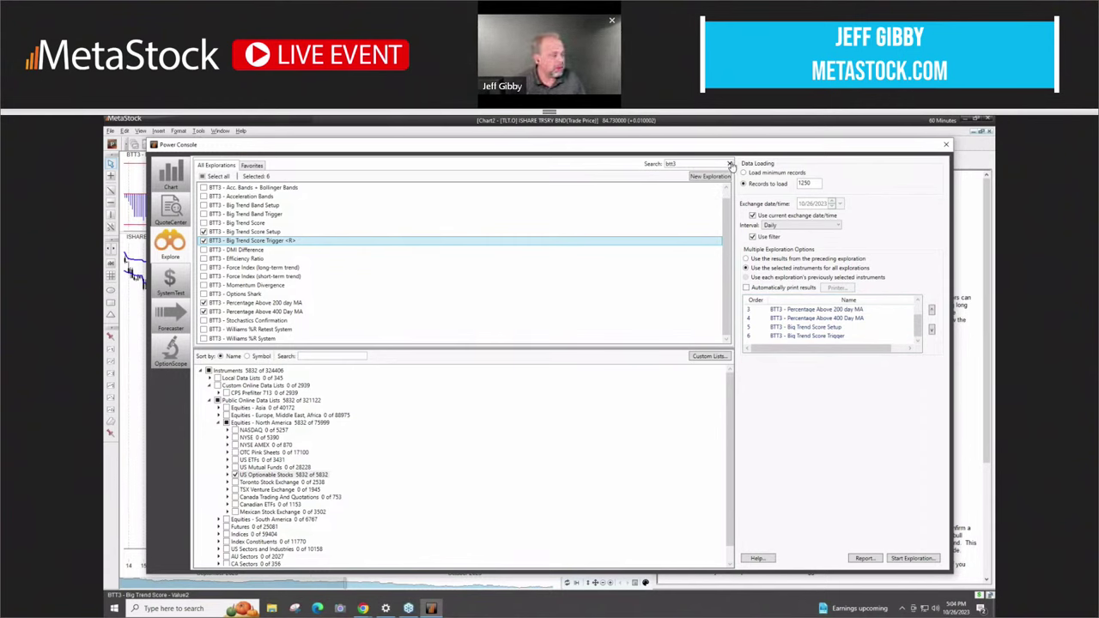
Clear every selected exploration and filter the exploration list by btt3 again.
click(730, 163)
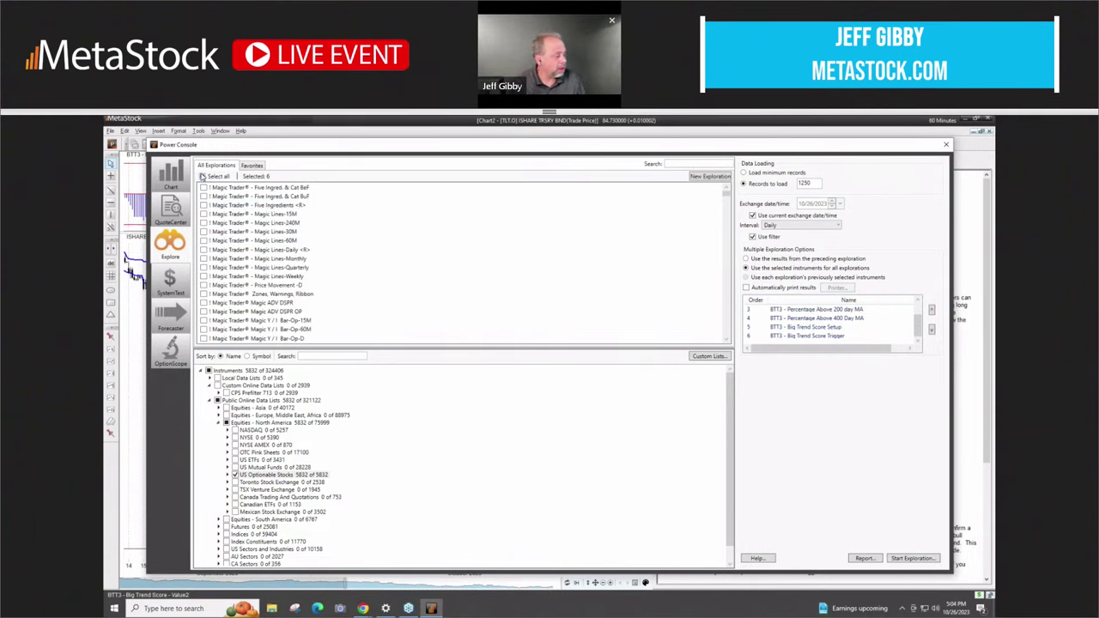
click(203, 176)
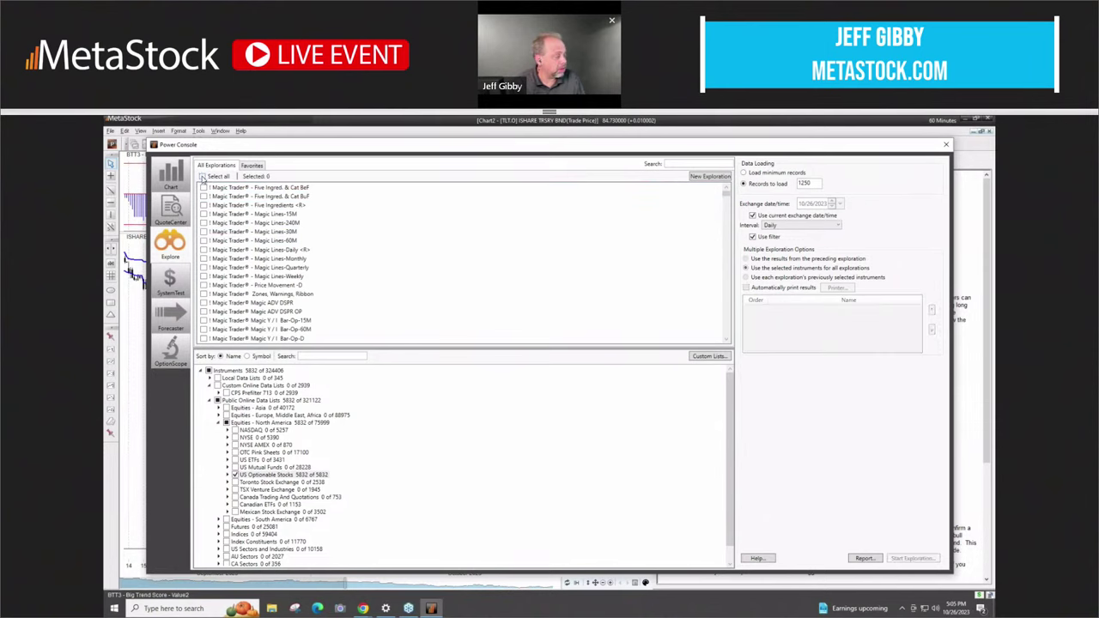
click(680, 163)
text(btt)
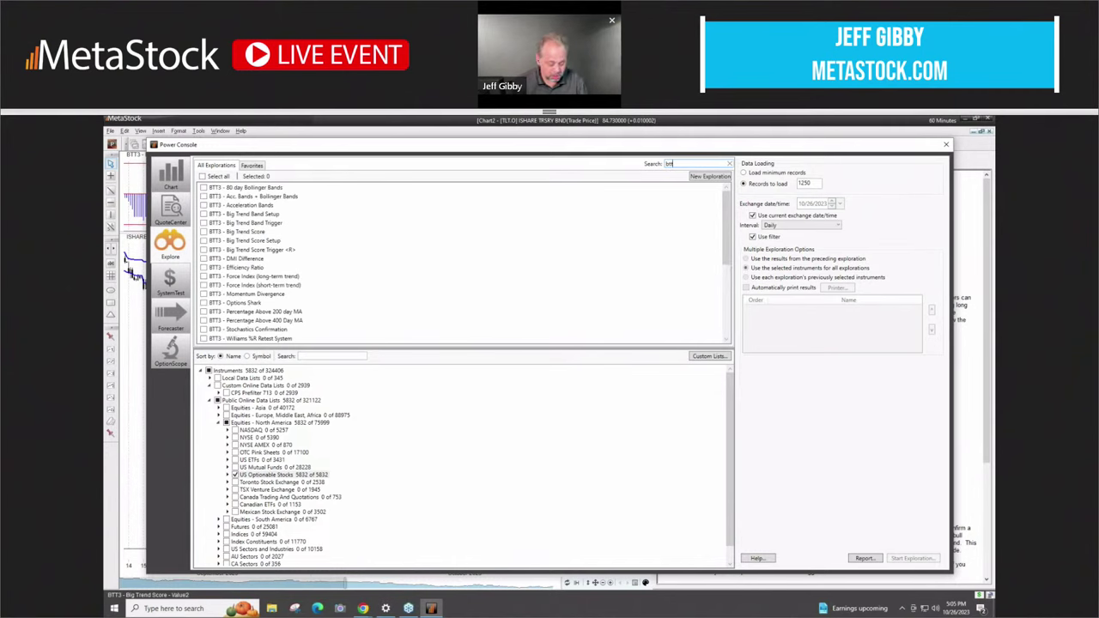
text(3)
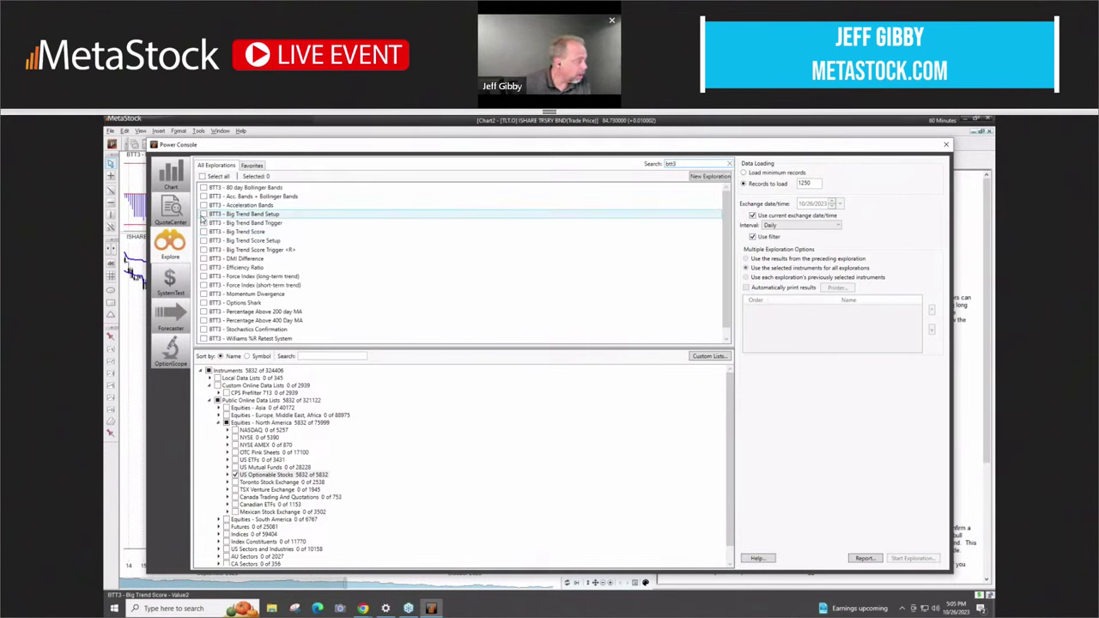
Run the BTT3 - Big Trend Band Trigger and Big Trend Band Setup explorations in the background, with the Power Console closed.
click(203, 223)
click(203, 214)
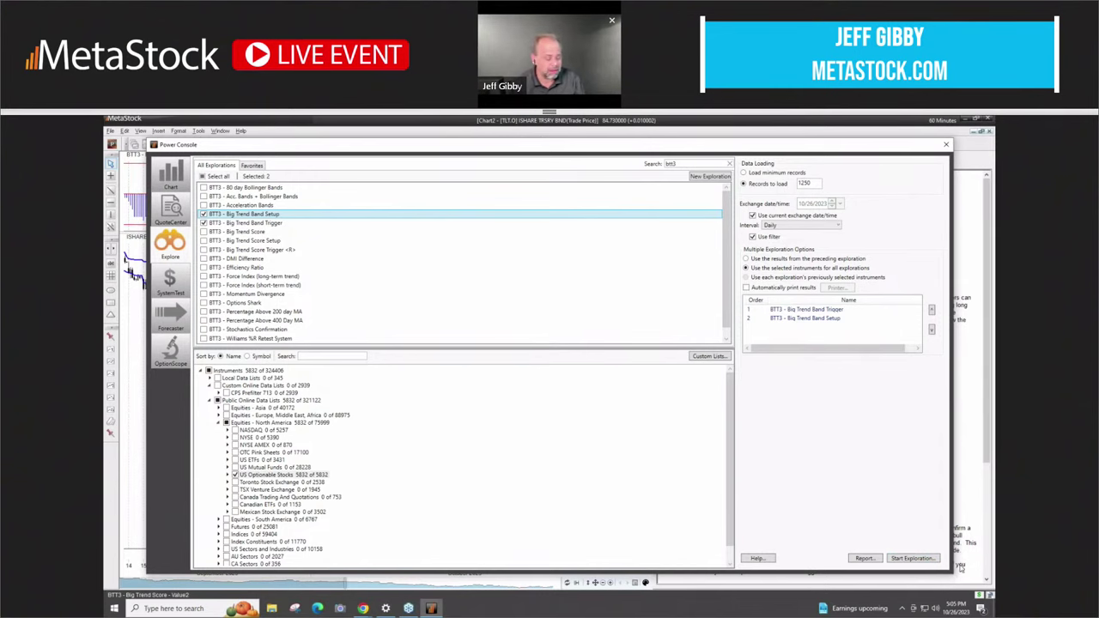
click(915, 559)
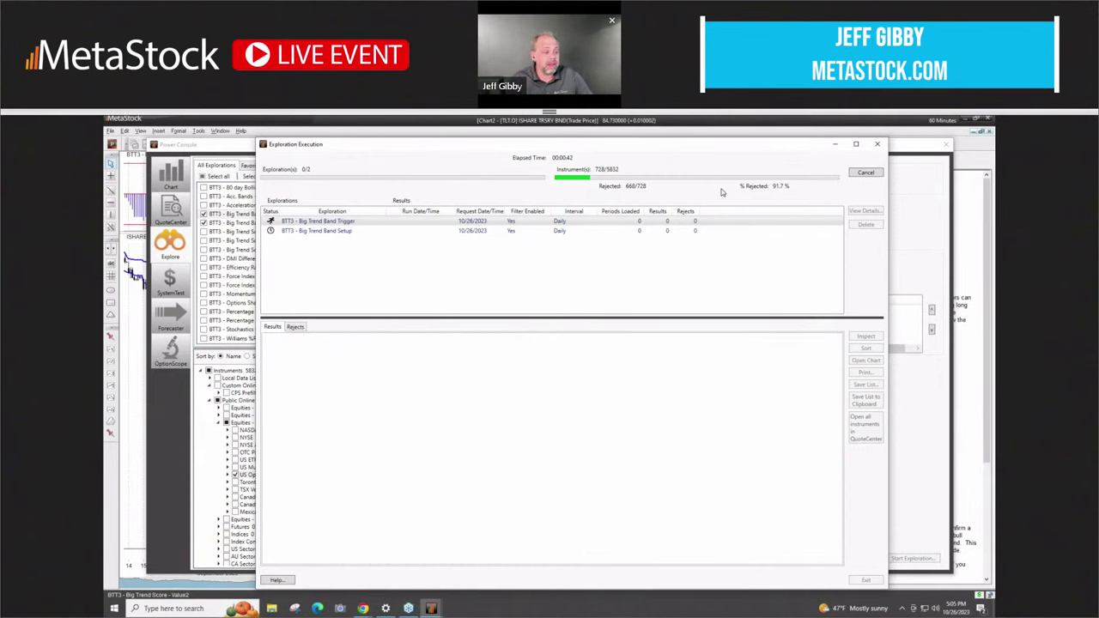
click(837, 150)
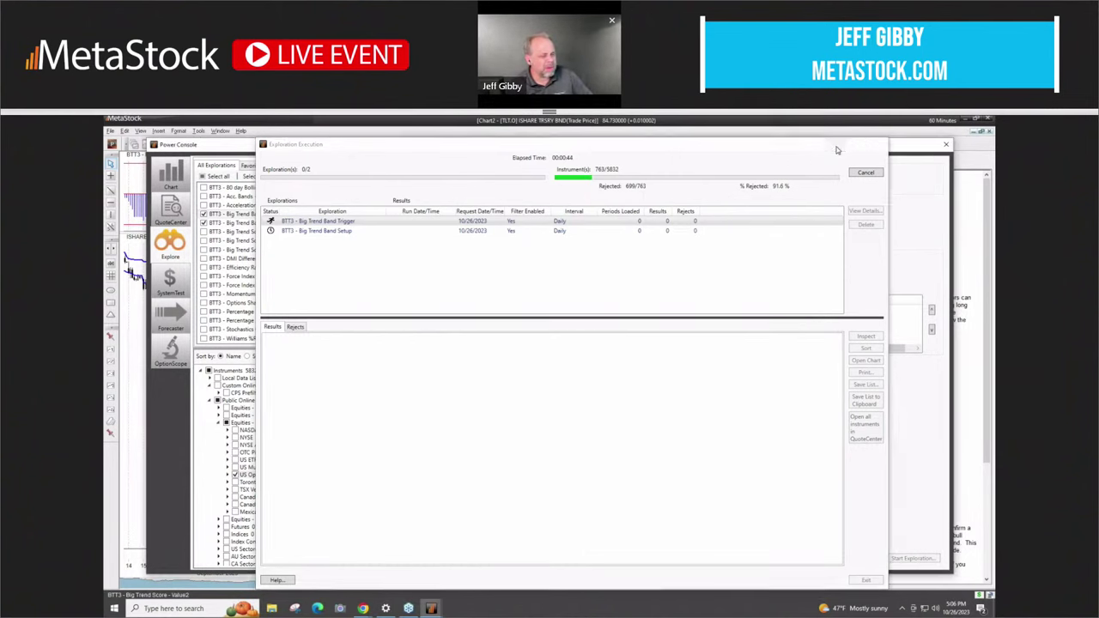
click(945, 144)
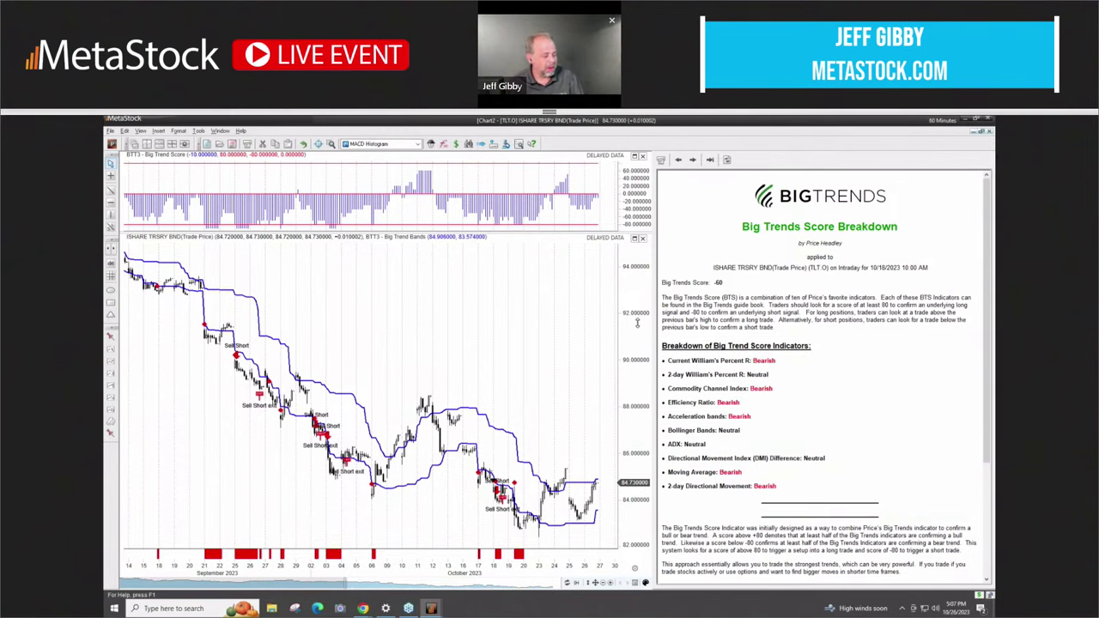
Switch to the full-screen presentation and show the Methodologies slide.
key(alt+Tab)
key(alt+Tab)
key(alt+Tab)
key(alt+Tab)
key(Right)
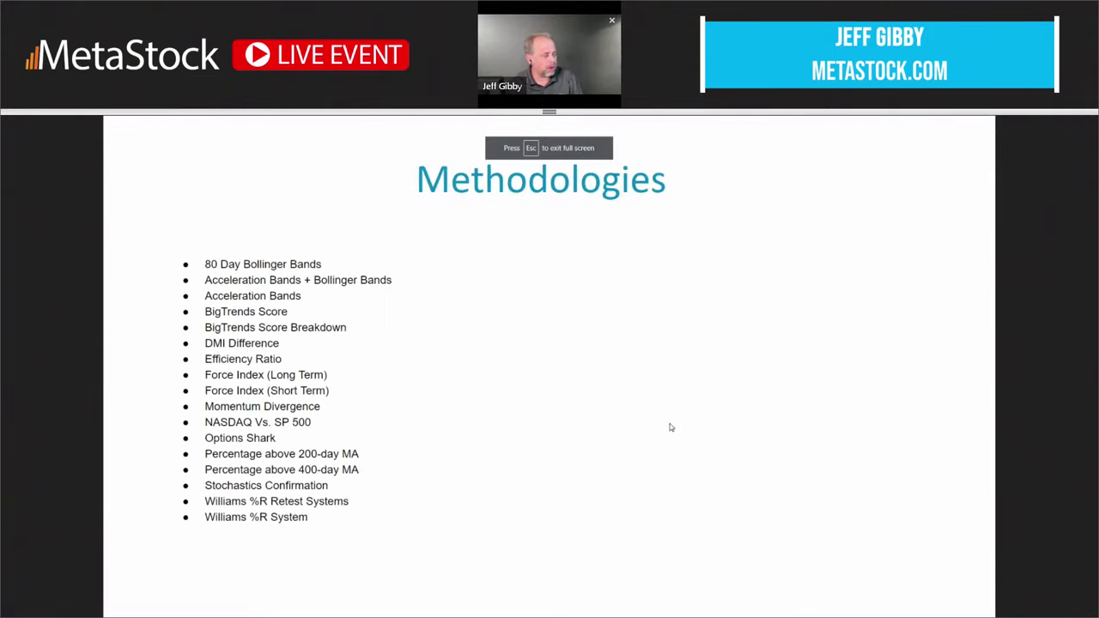